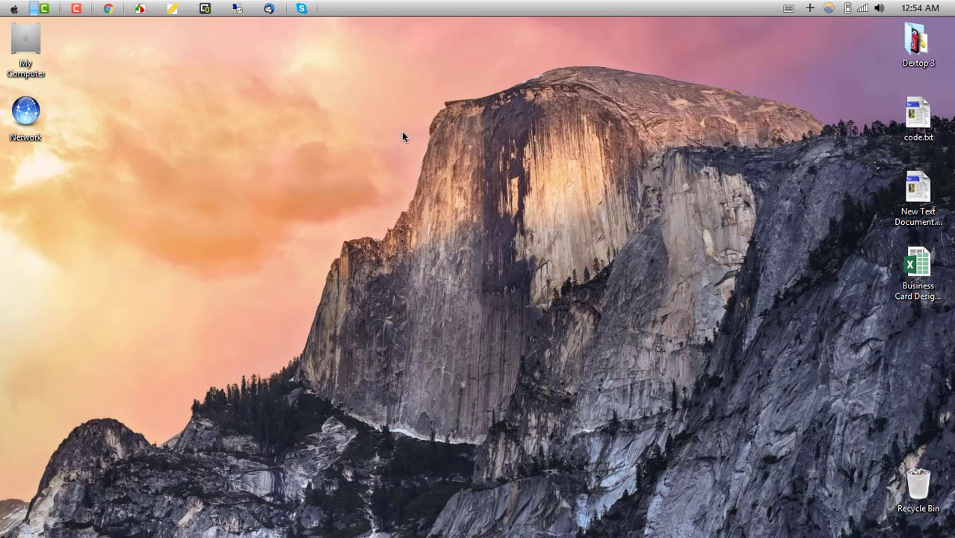
right_click(402, 131)
click(422, 168)
right_click(326, 85)
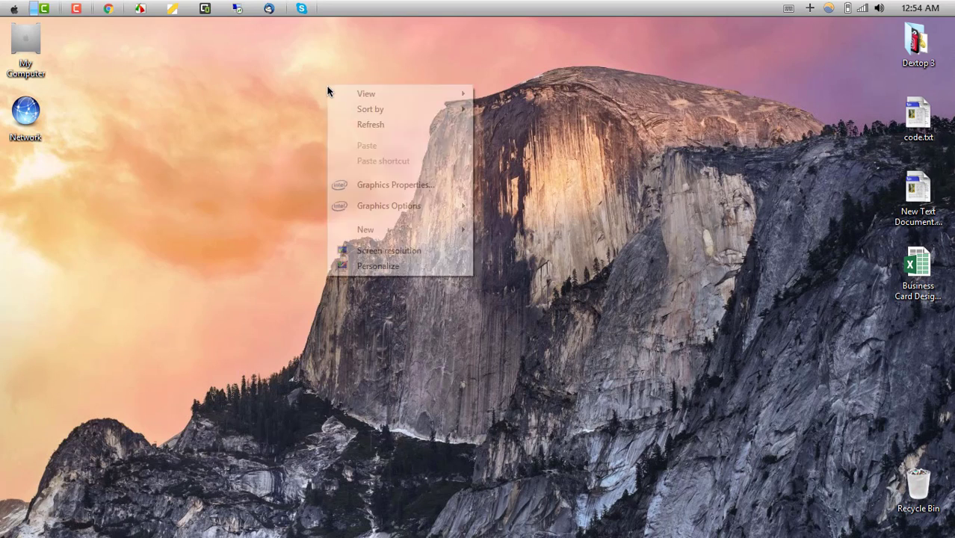
click(348, 121)
right_click(348, 120)
click(377, 158)
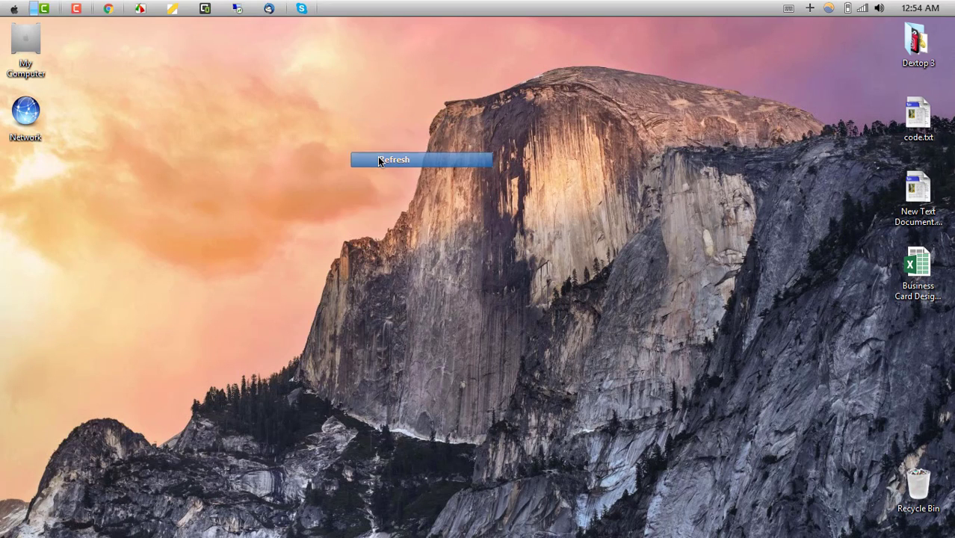
right_click(378, 156)
click(397, 195)
right_click(387, 170)
click(421, 210)
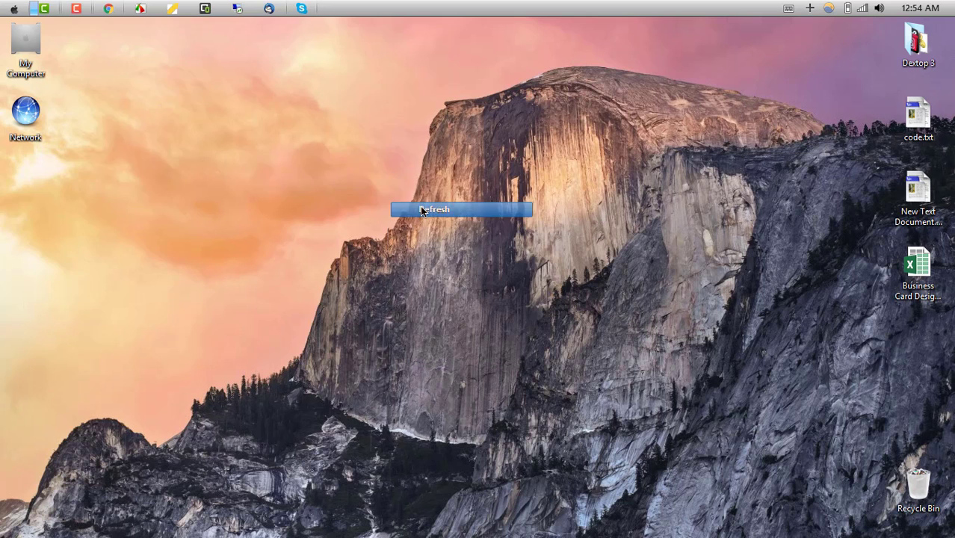
right_click(373, 151)
click(399, 191)
right_click(399, 192)
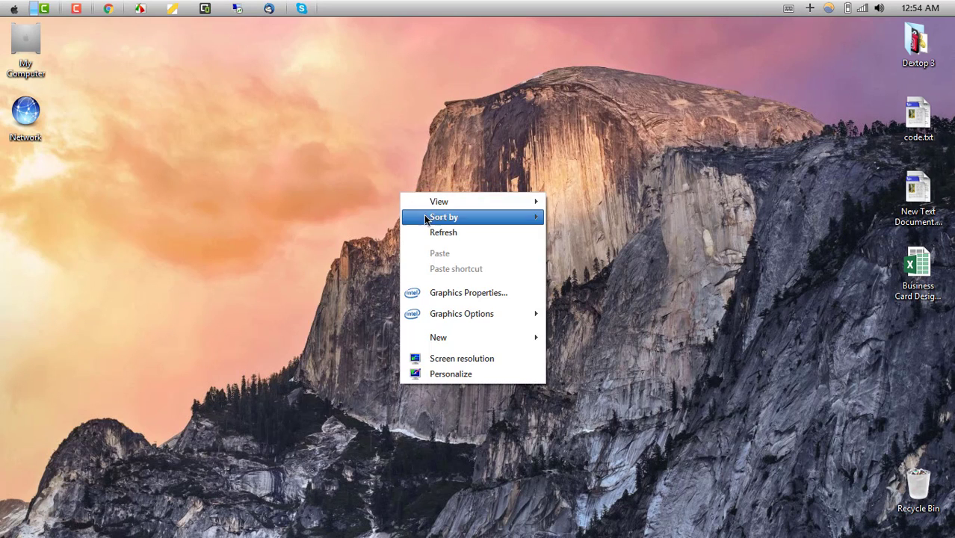
click(427, 231)
right_click(393, 172)
click(413, 211)
right_click(415, 207)
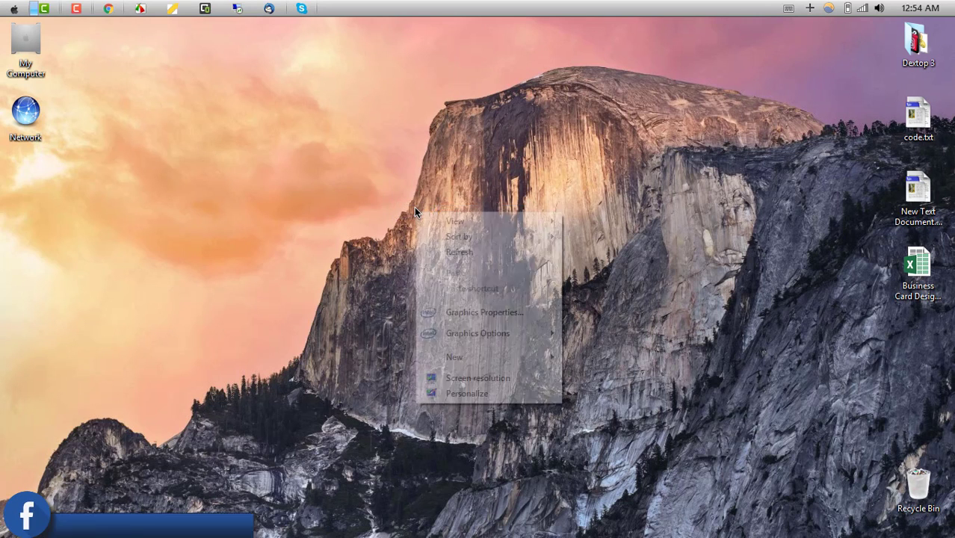
click(437, 251)
right_click(369, 173)
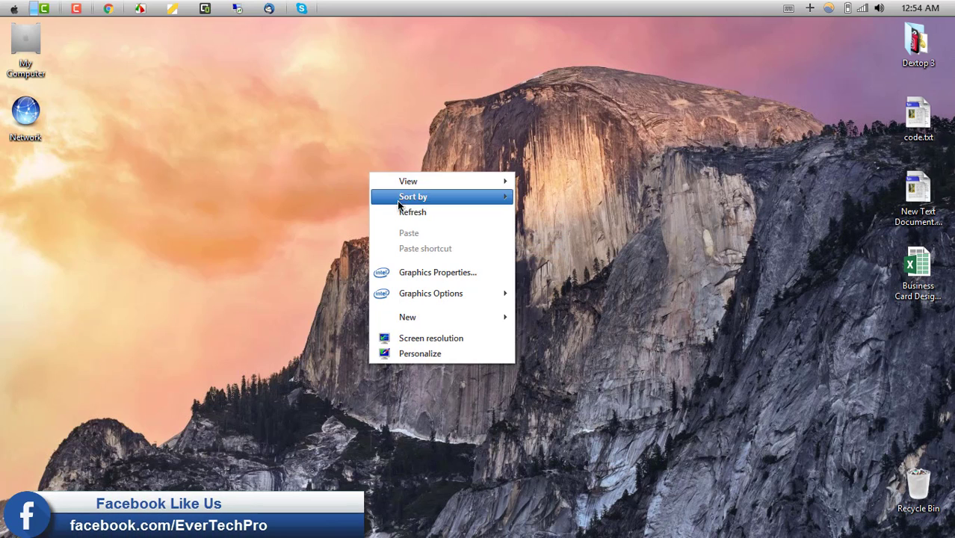
click(399, 212)
right_click(364, 156)
click(385, 195)
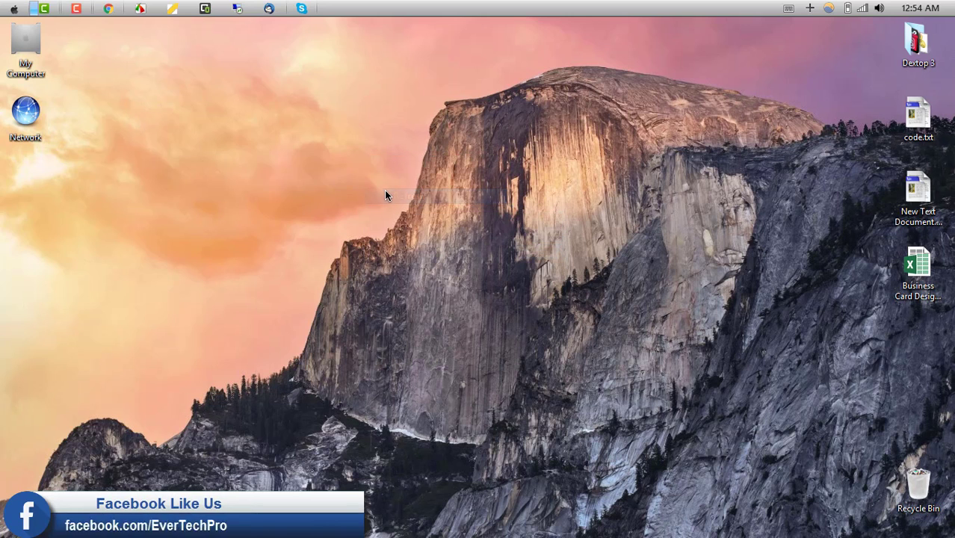
right_click(384, 190)
click(396, 227)
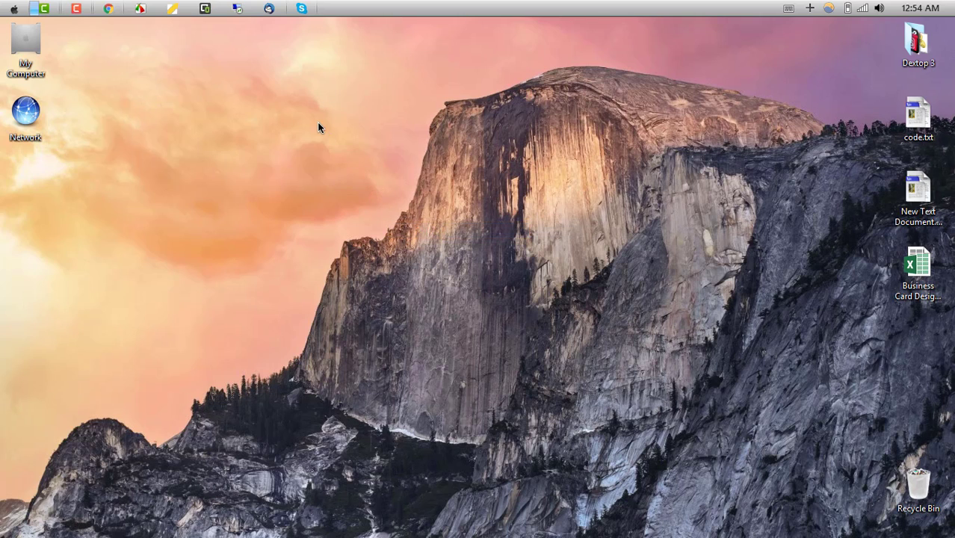
right_click(292, 112)
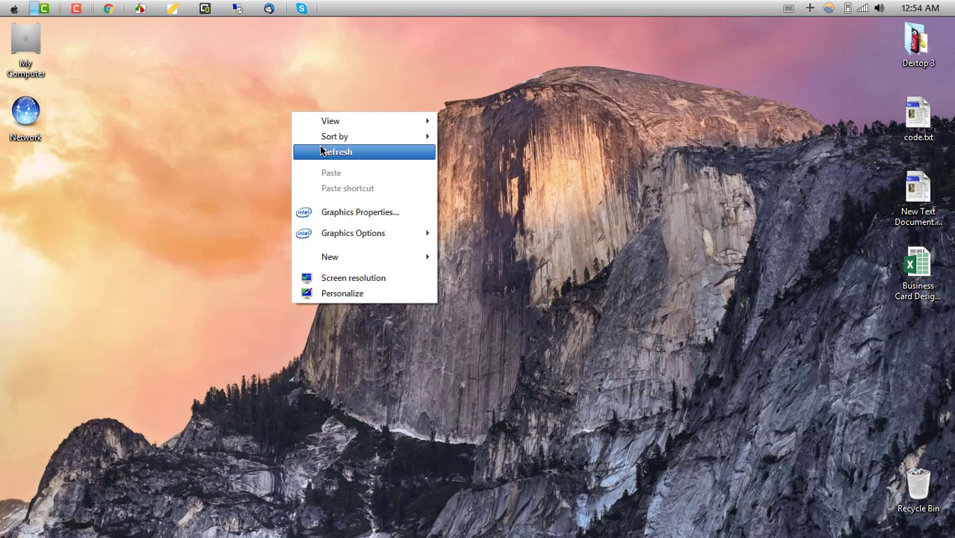
click(320, 151)
right_click(342, 127)
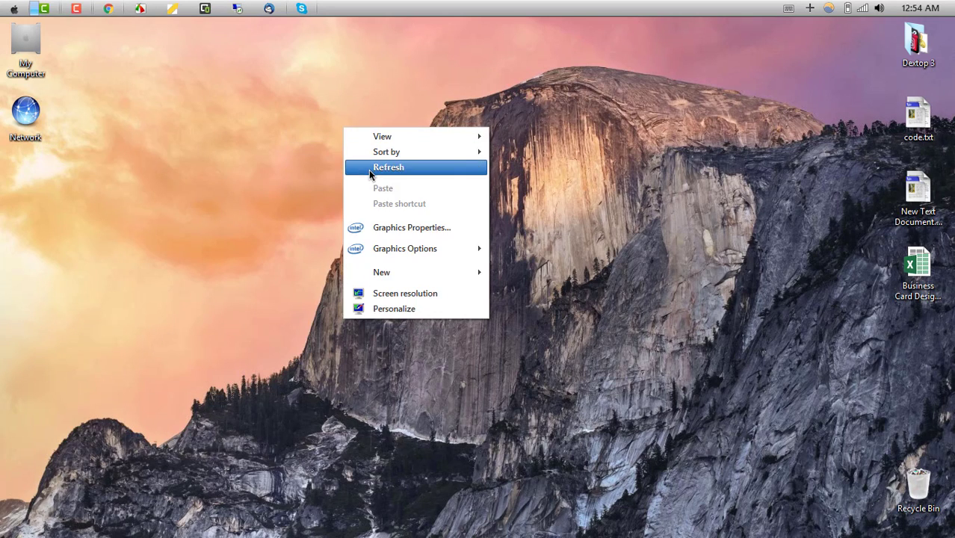
click(370, 171)
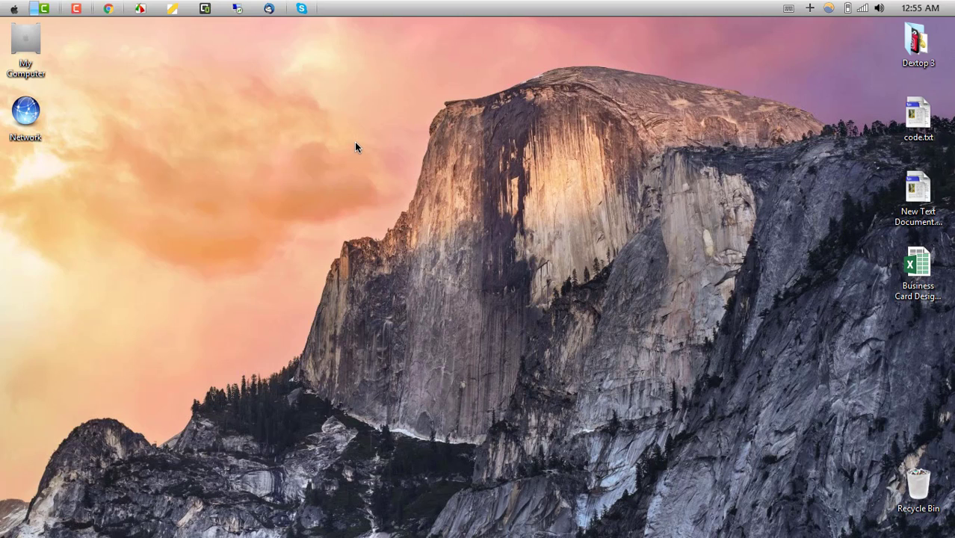
right_click(345, 131)
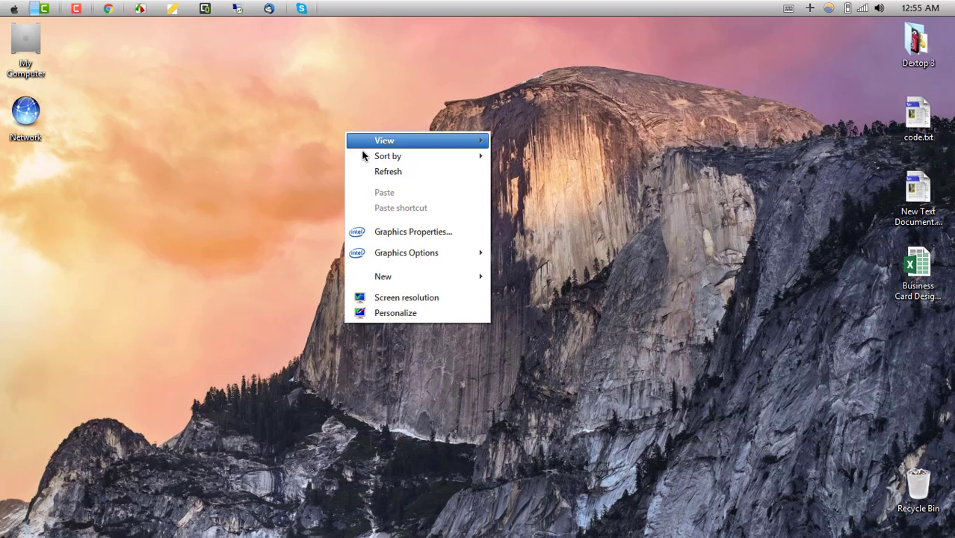
click(395, 171)
right_click(372, 165)
click(401, 204)
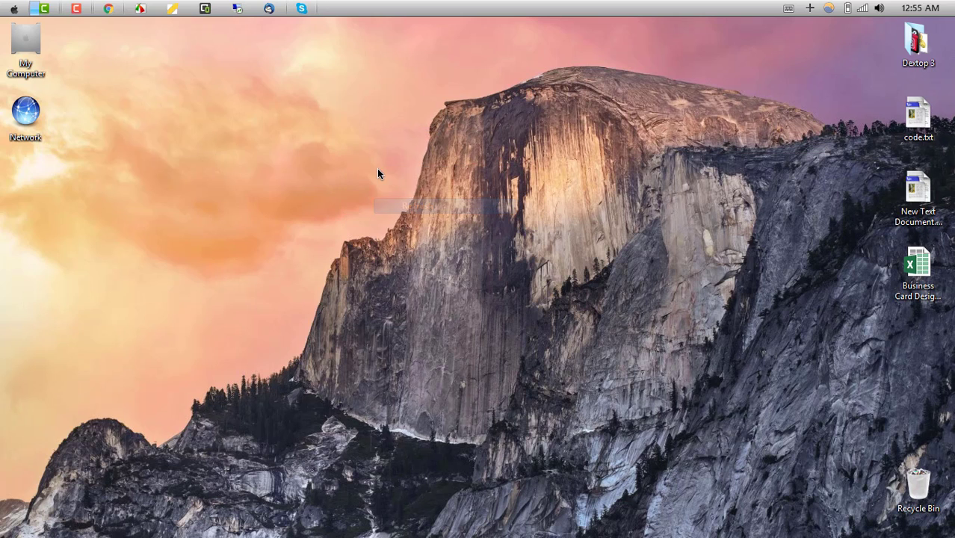
right_click(377, 169)
click(400, 204)
right_click(376, 169)
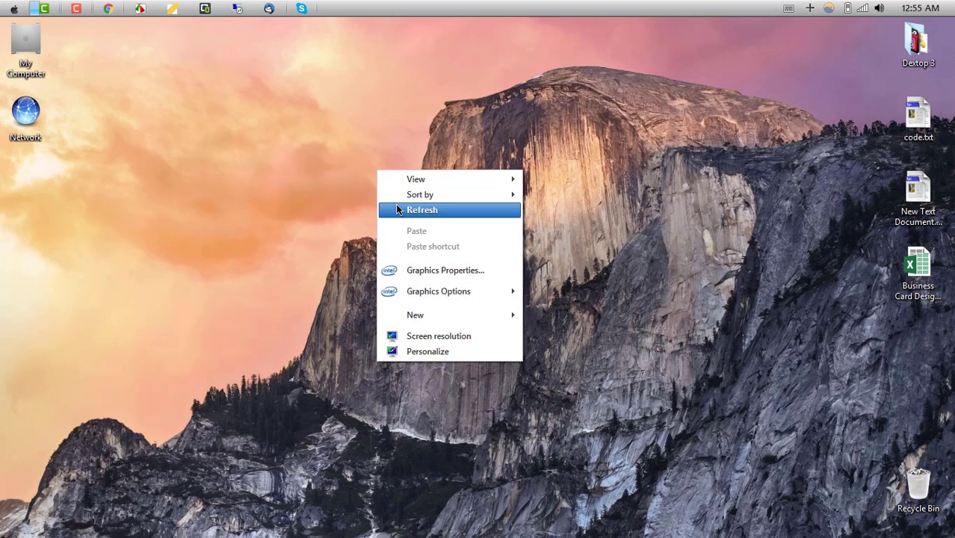
click(400, 204)
right_click(375, 169)
click(400, 204)
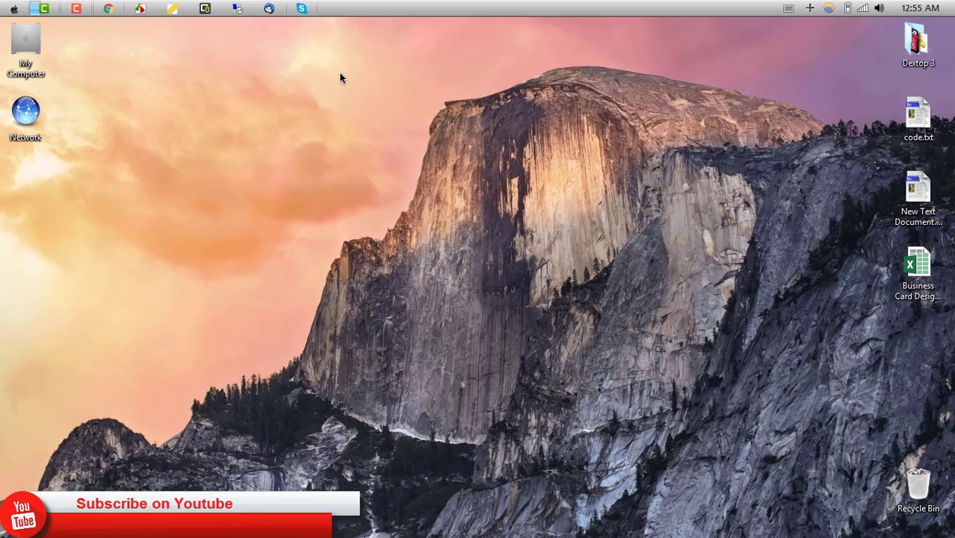
Switch to Chrome, load 2chapcha.com in the new tab and close the YouTube tab
click(109, 9)
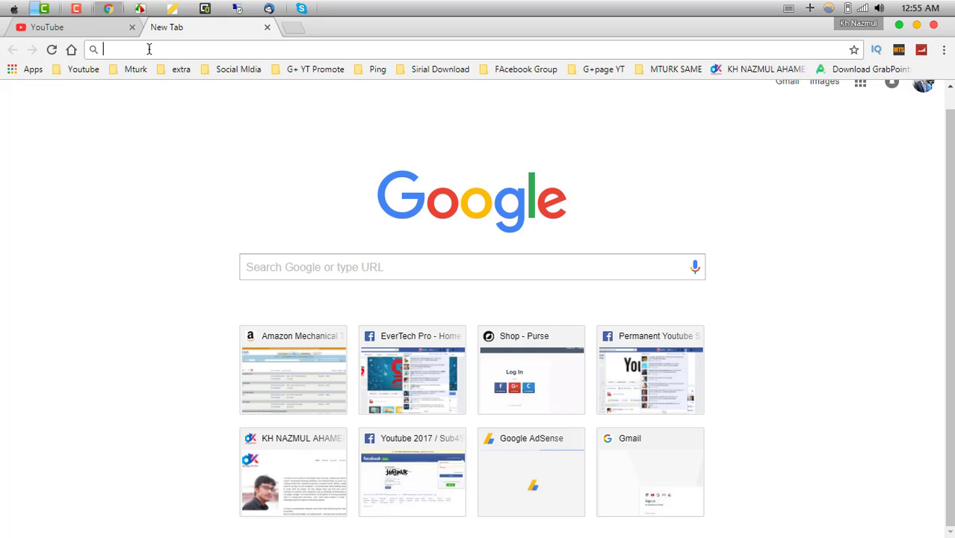
text(2chapcha)
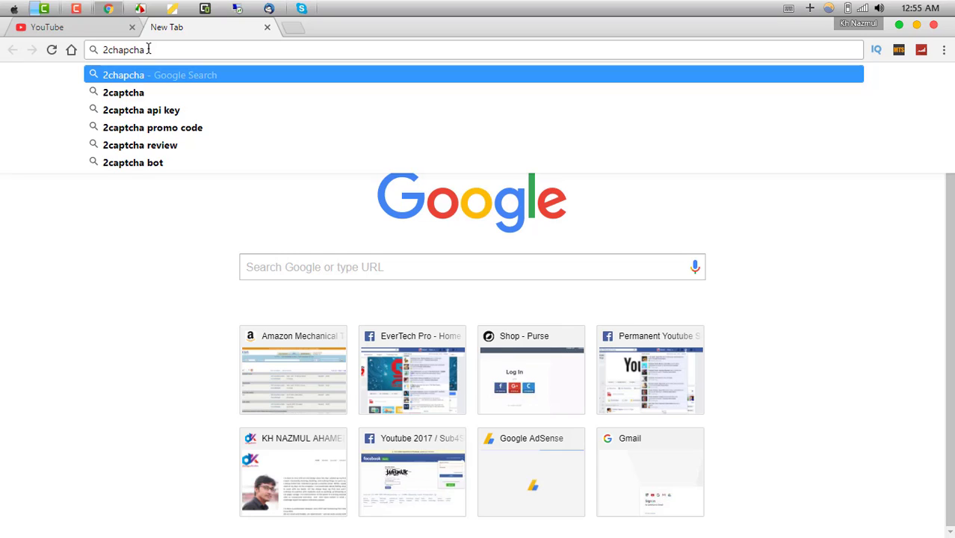
text(.)
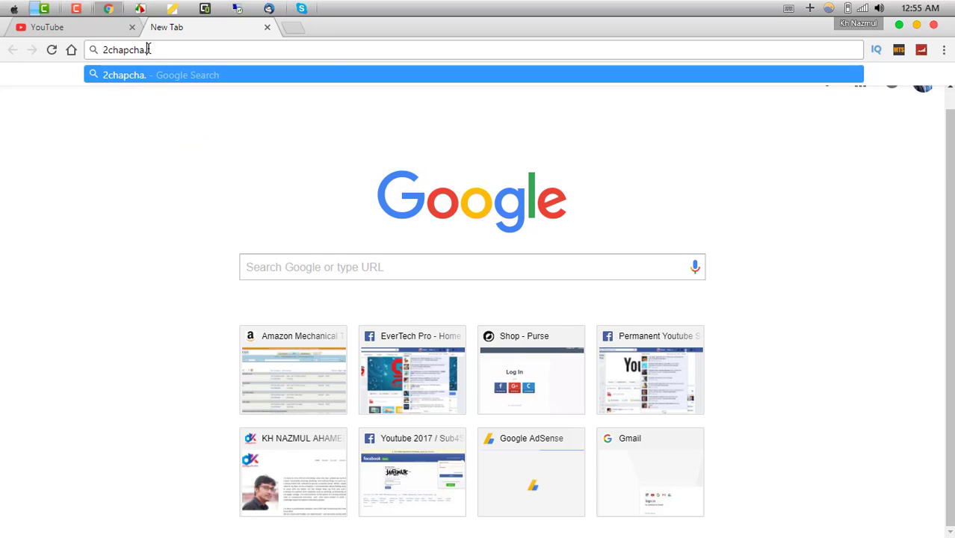
text(com)
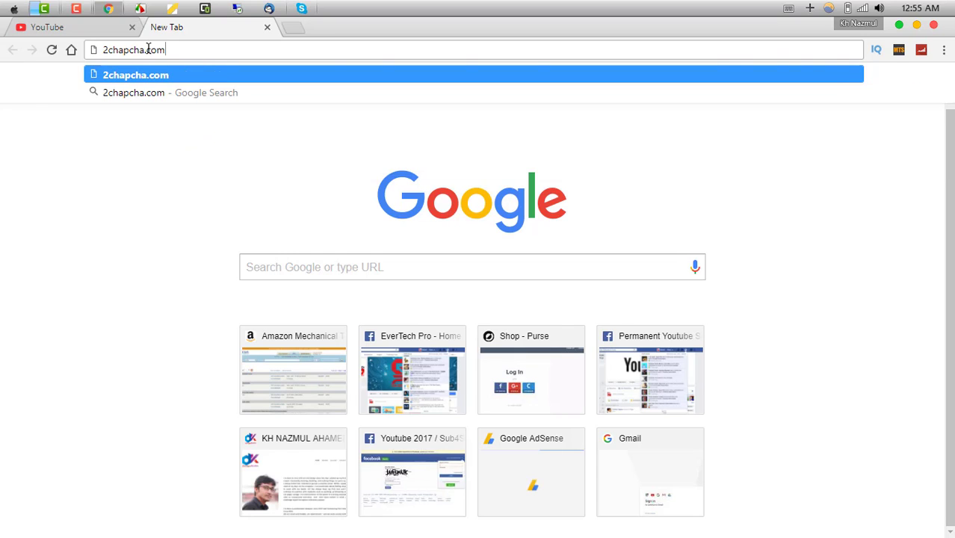
key(Return)
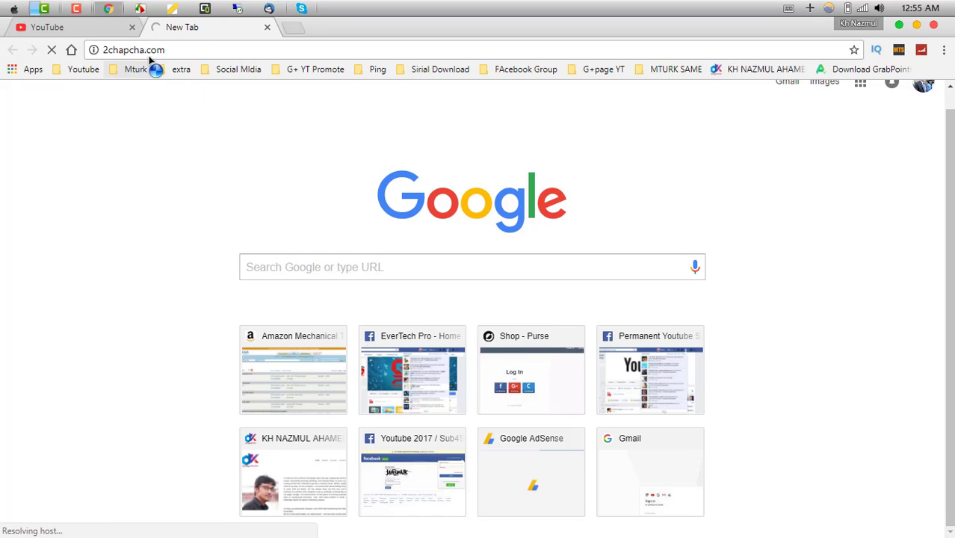
click(131, 30)
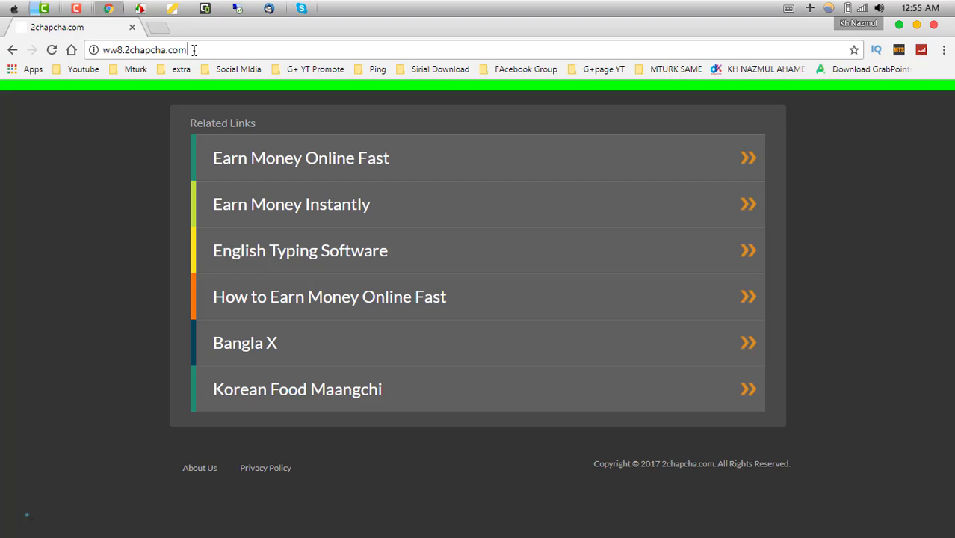
Search Google for 2captcha and open the official 2Captcha website from the results
click(193, 50)
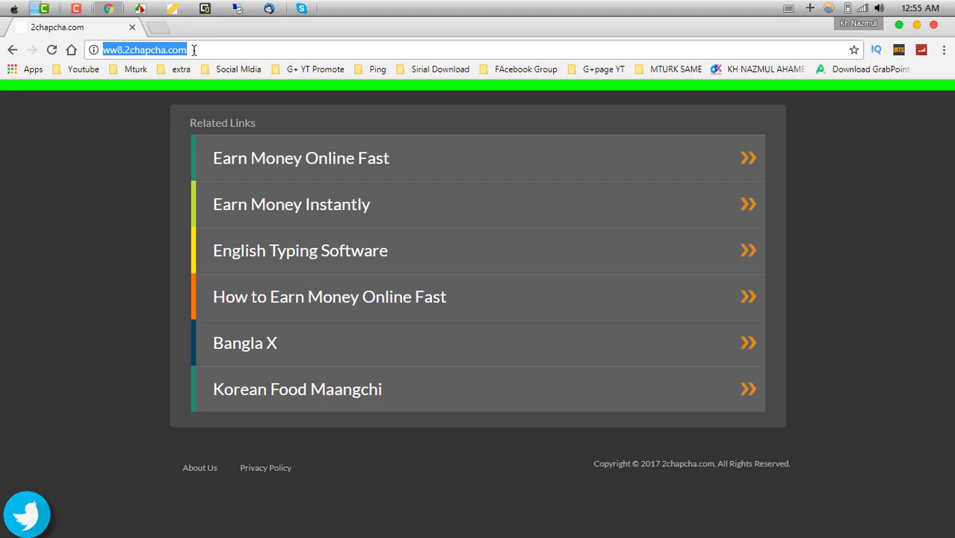
text(2chapcha)
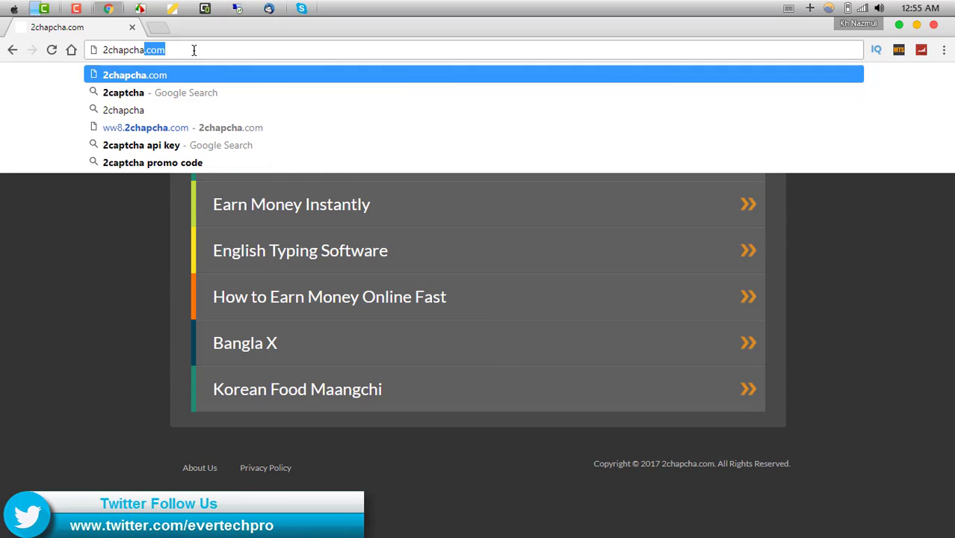
key(BackSpace)
key(BackSpace)
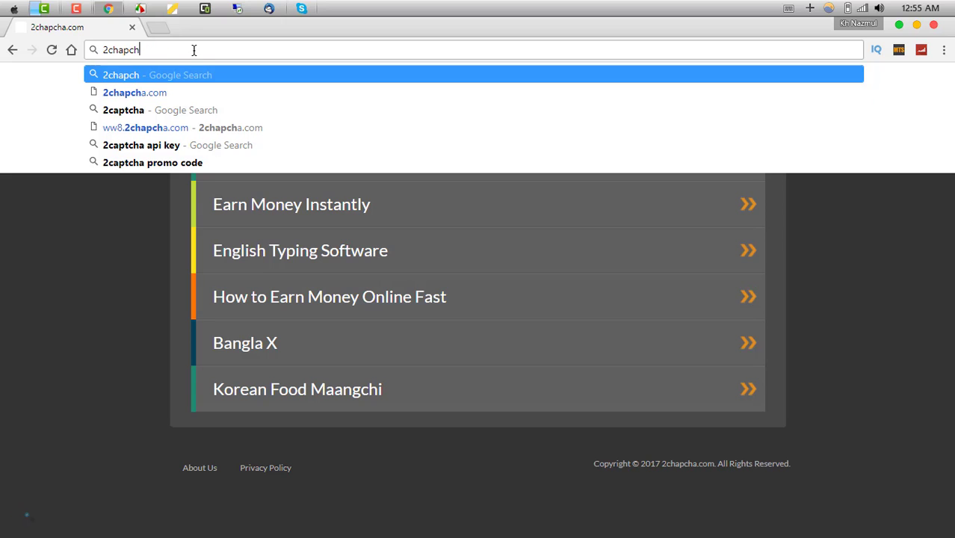
key(Down)
key(Down)
key(Return)
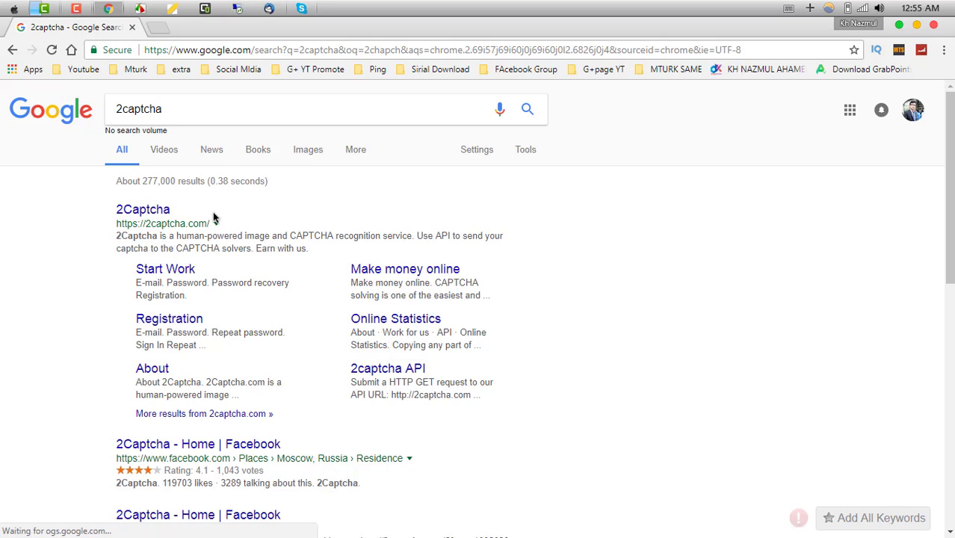
click(148, 215)
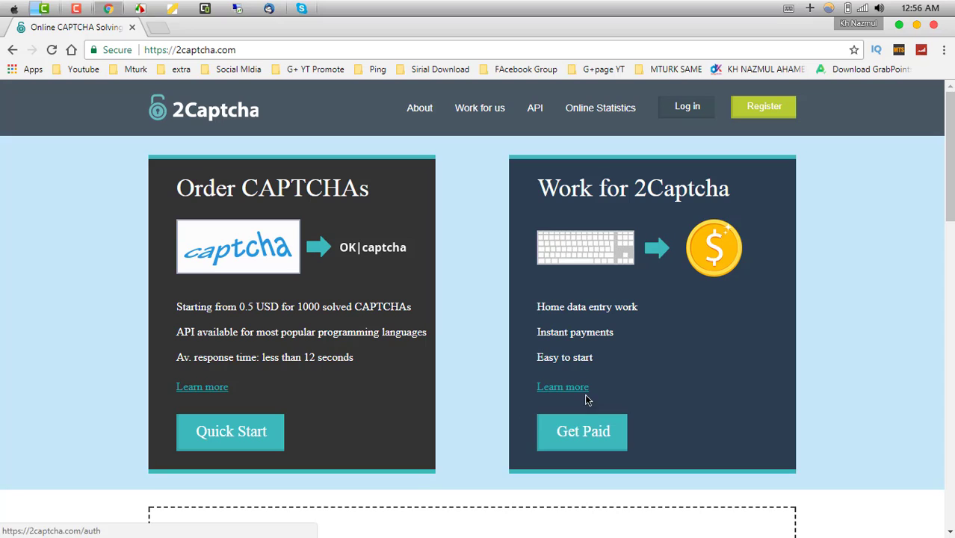
click(695, 112)
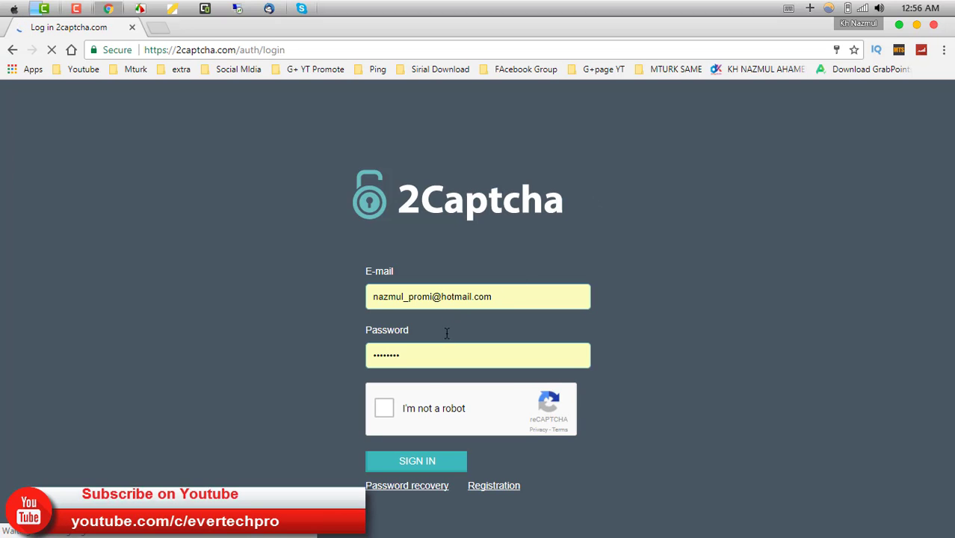
click(385, 408)
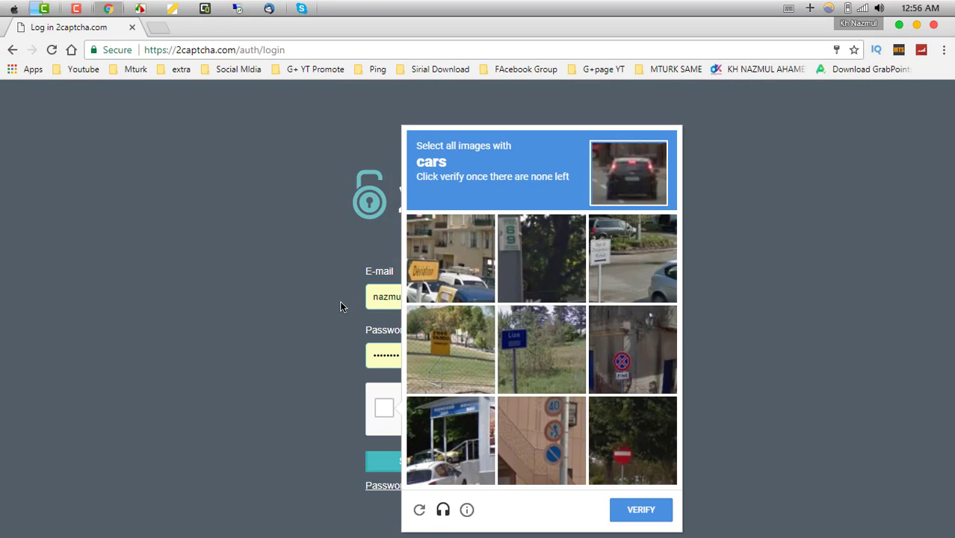
click(387, 296)
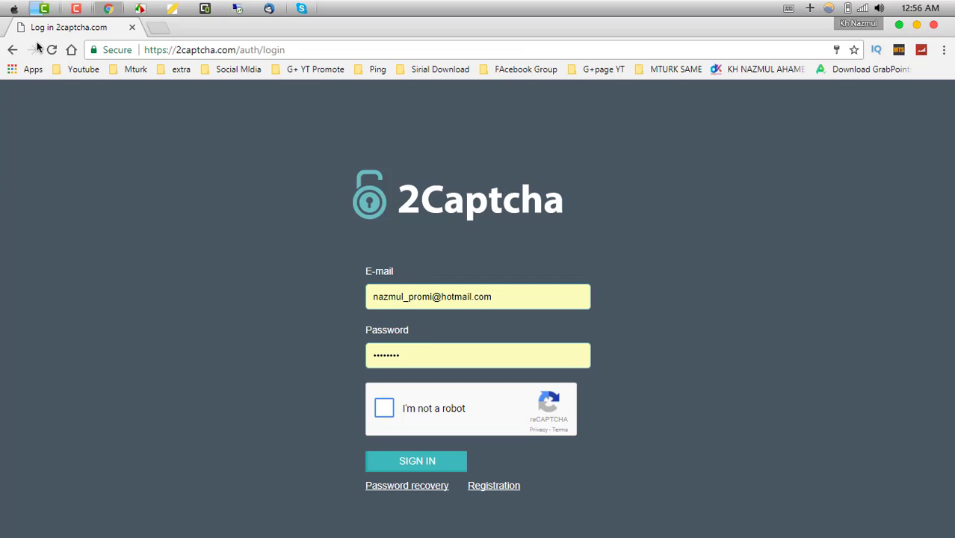
click(12, 49)
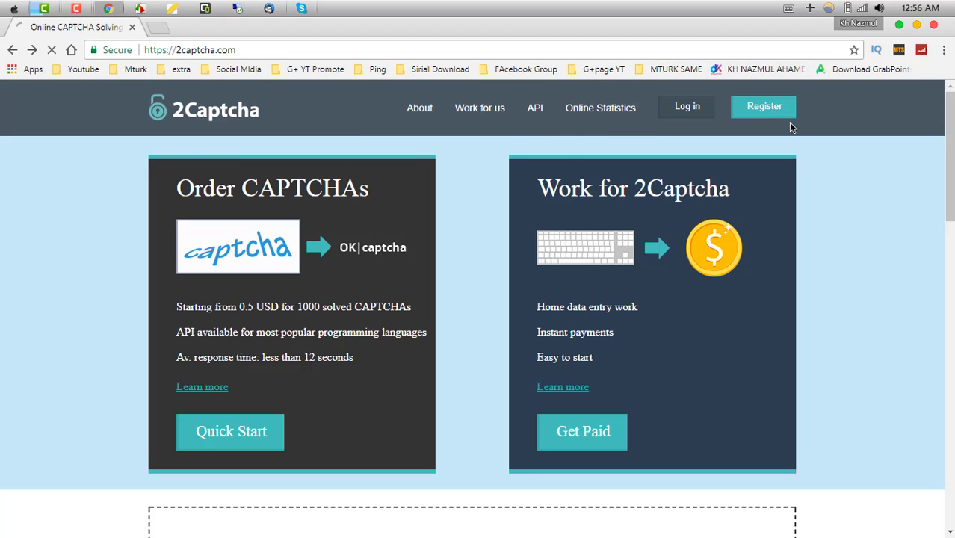
Open the 2Captcha account registration form and start its "I'm not a robot" check
click(793, 114)
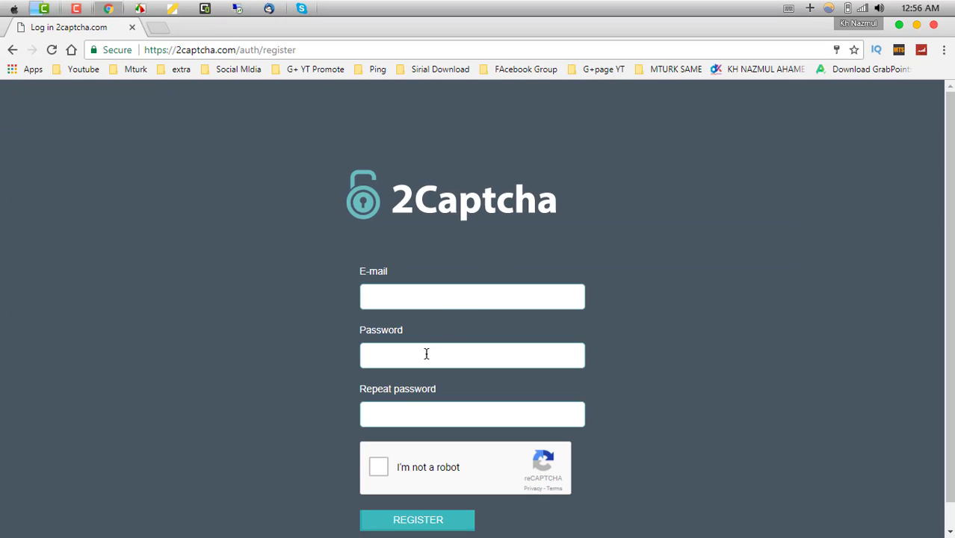
click(408, 415)
click(287, 402)
scroll(387, 368, down, 1)
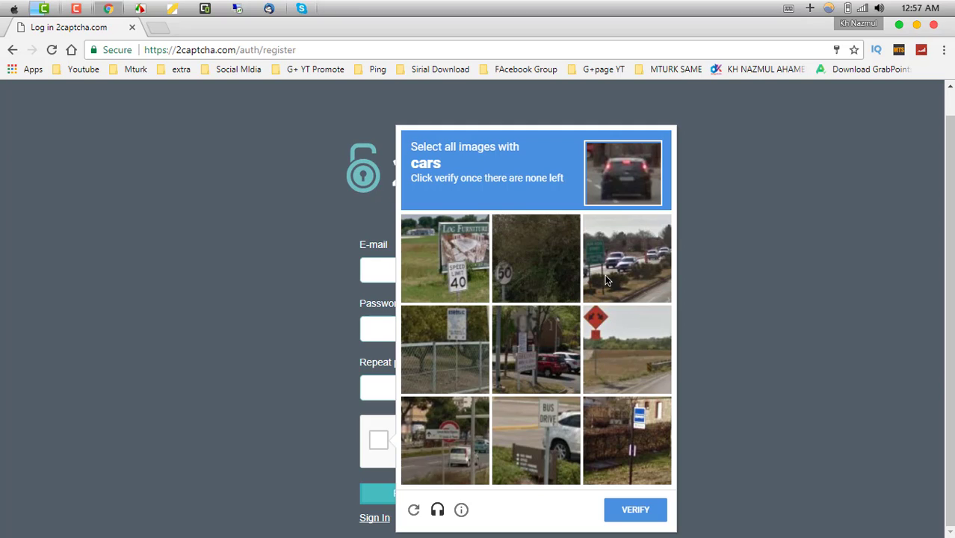
Solve the registration form's reCAPTCHA by selecting every image with cars, including the replacement images, and verify it
click(619, 256)
click(567, 319)
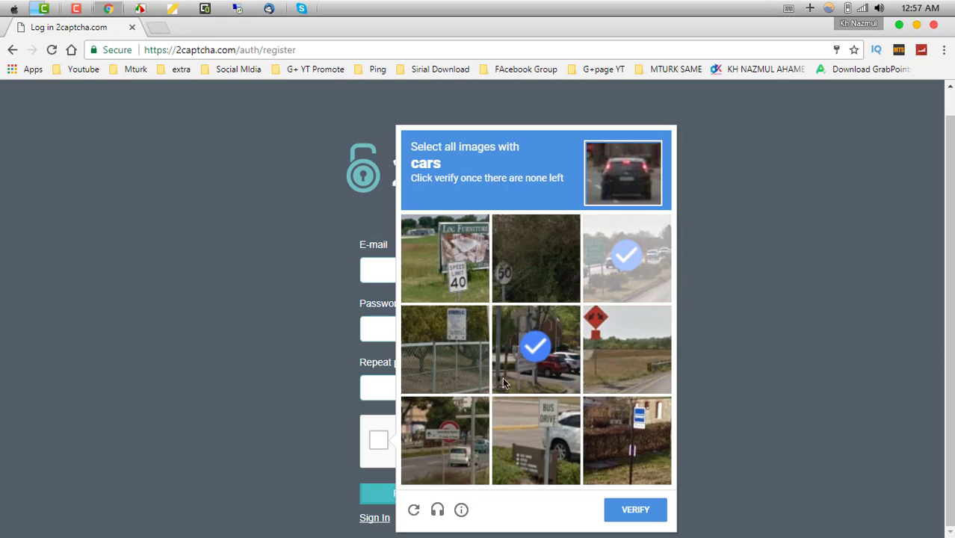
click(470, 433)
click(541, 450)
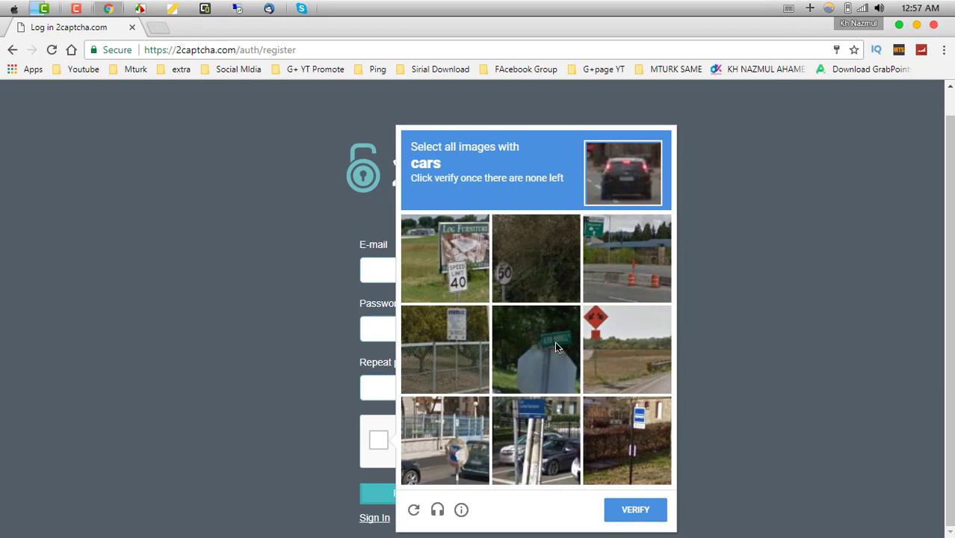
click(469, 454)
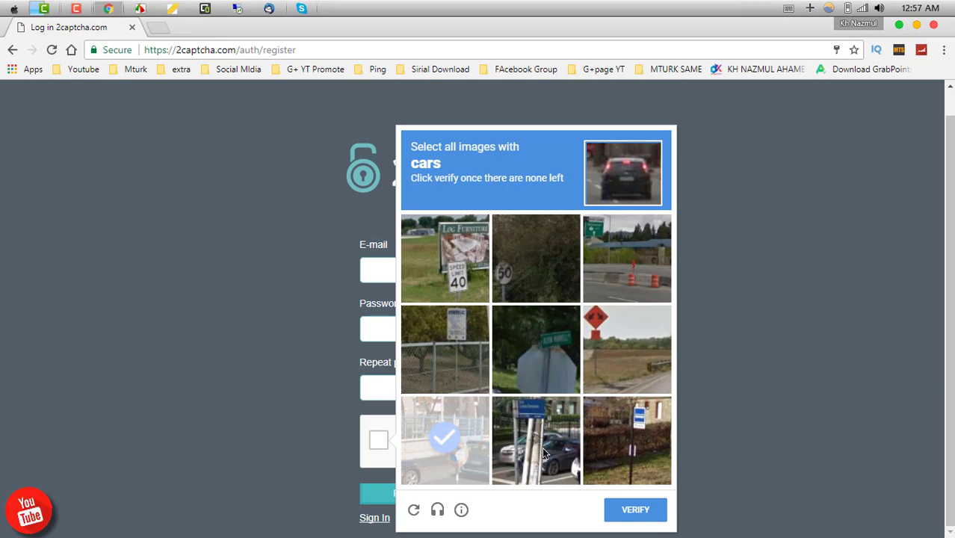
click(543, 453)
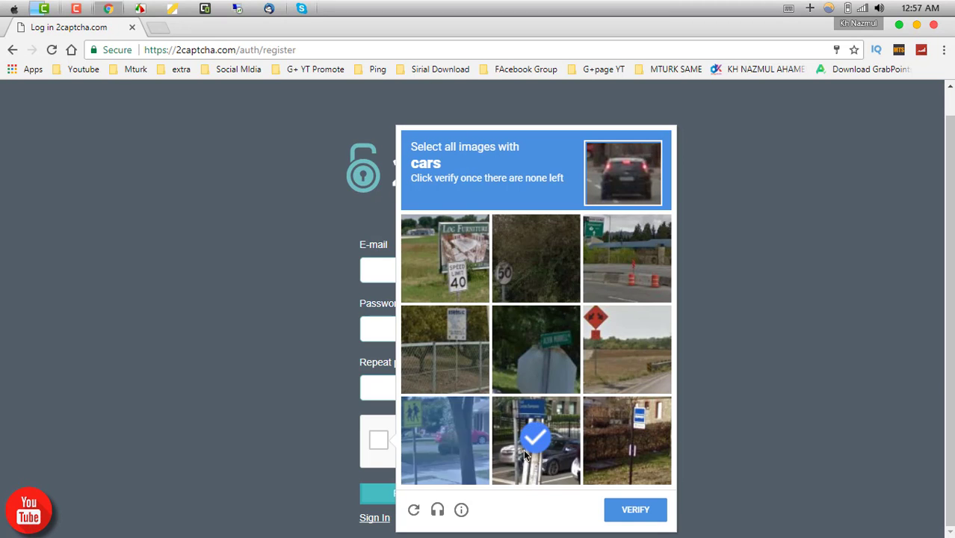
click(453, 452)
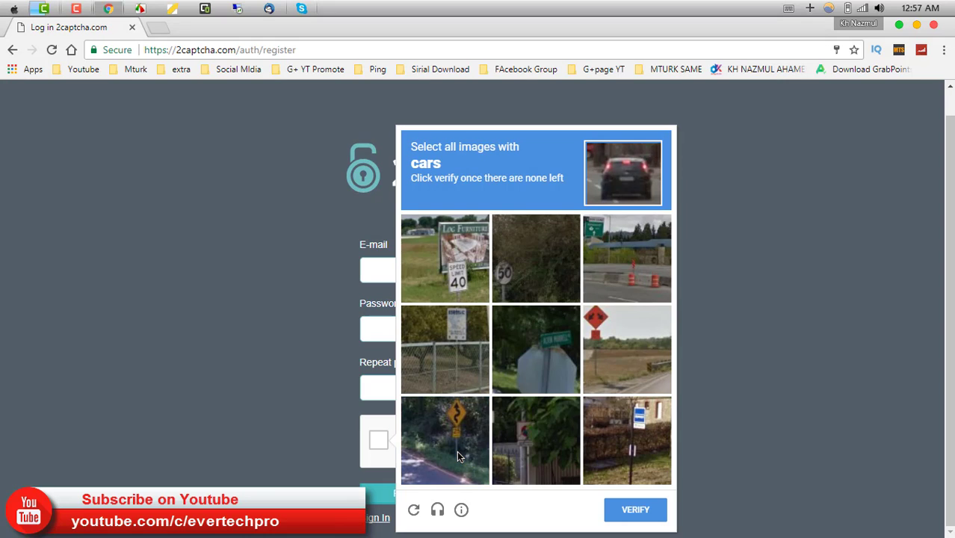
click(621, 509)
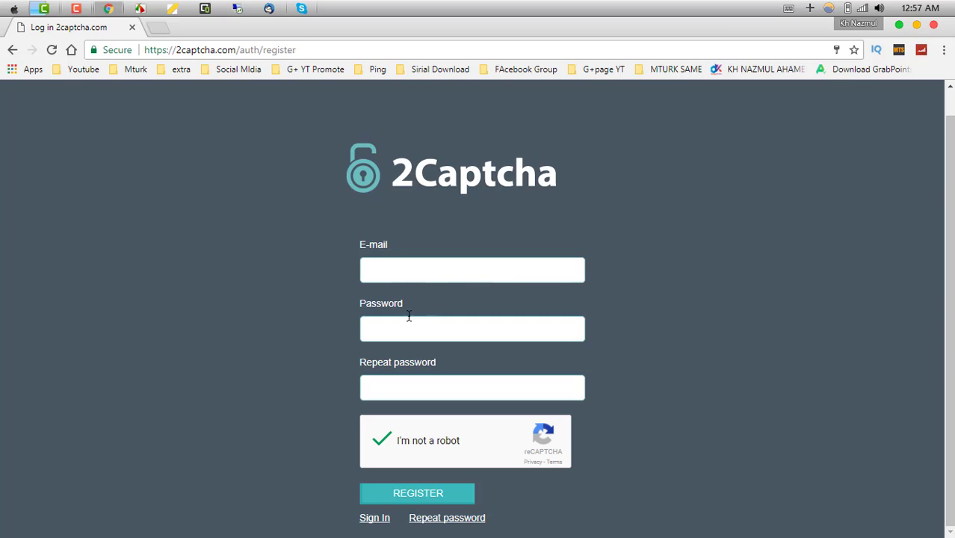
Return to the sign-in form, complete its reCAPTCHA by selecting all car images, and sign in with the prefilled credentials
click(12, 49)
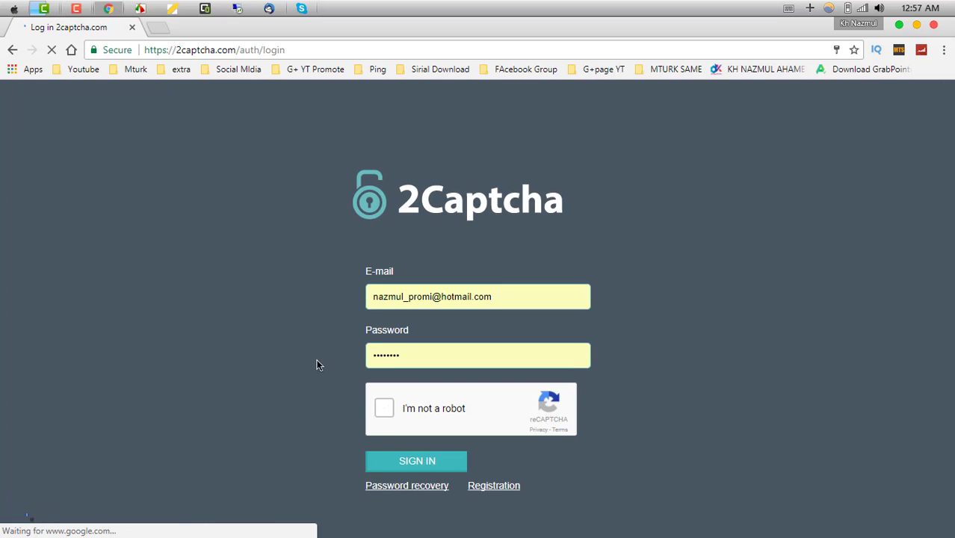
click(385, 408)
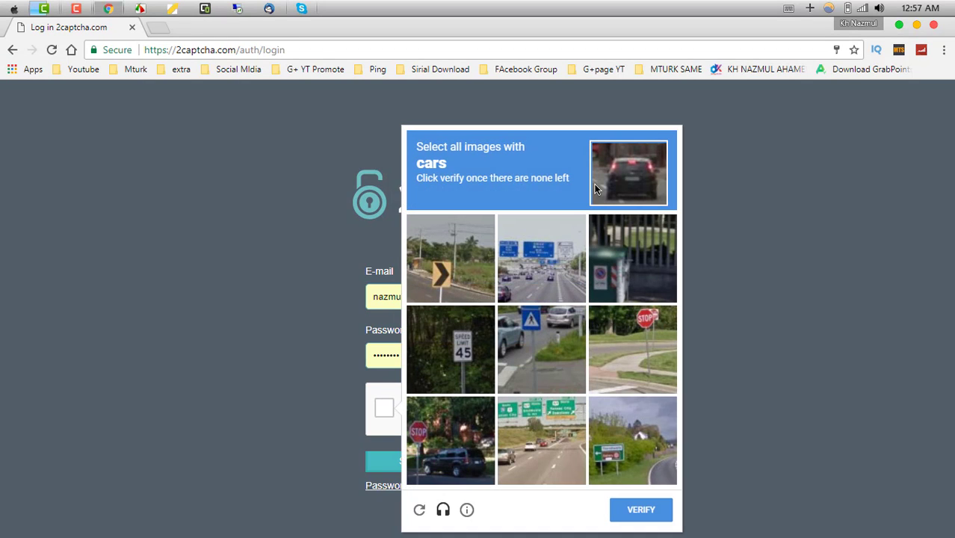
click(551, 269)
click(542, 347)
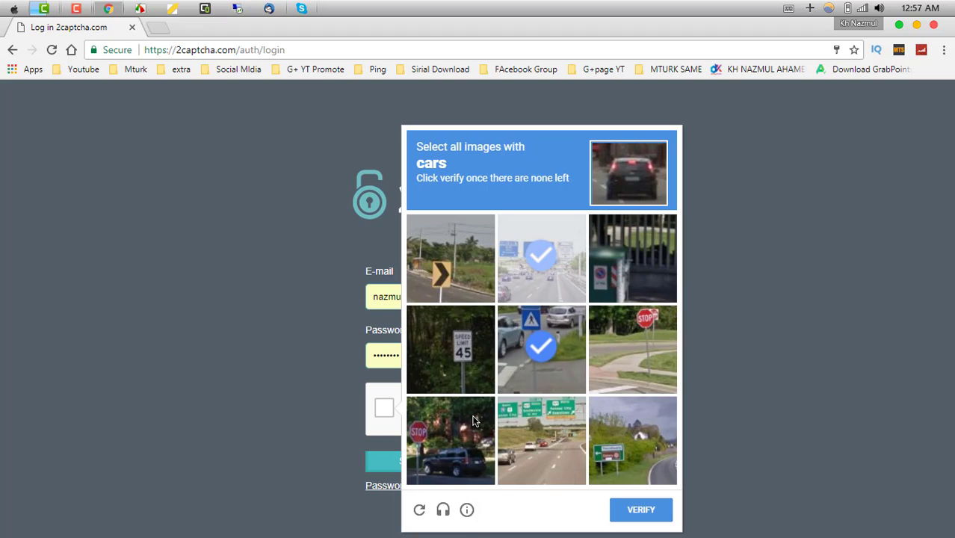
click(451, 440)
click(547, 444)
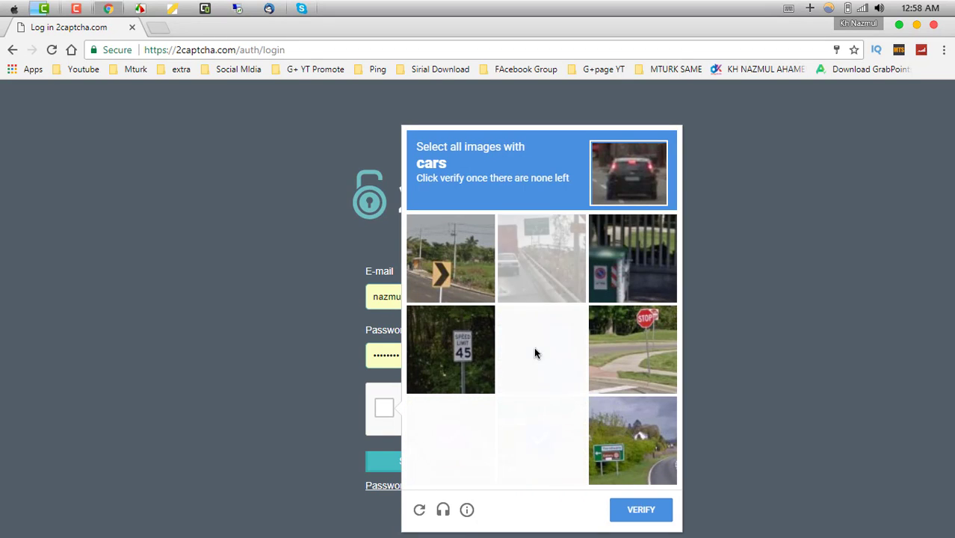
click(526, 273)
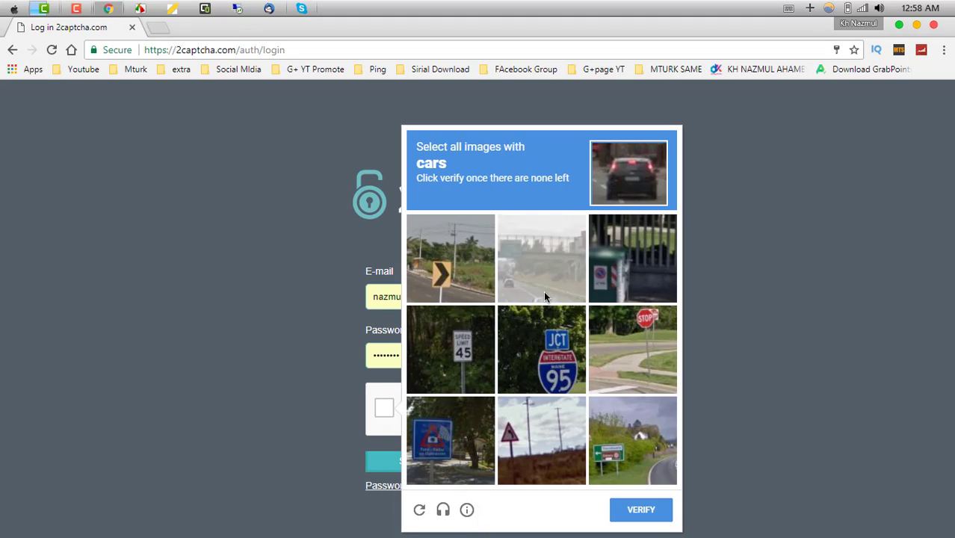
click(543, 291)
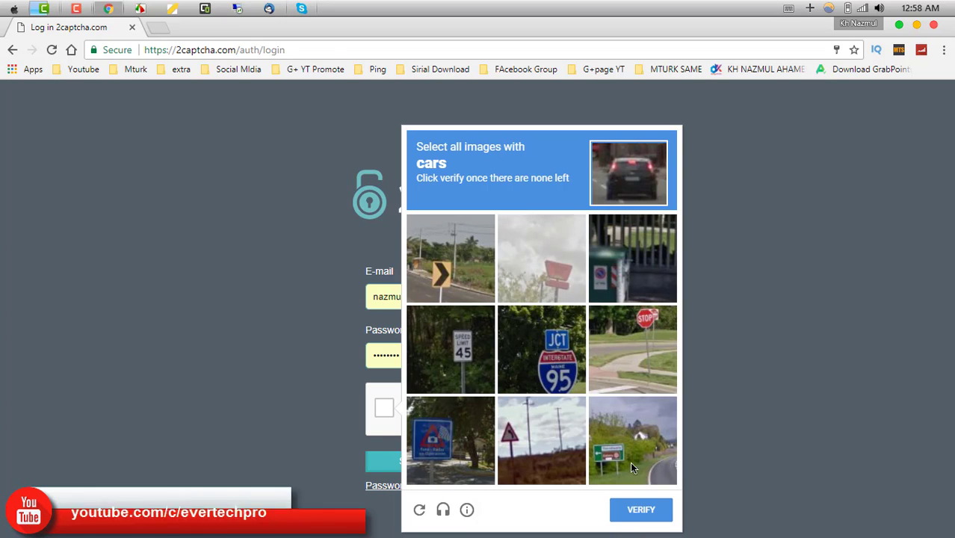
click(632, 511)
click(419, 465)
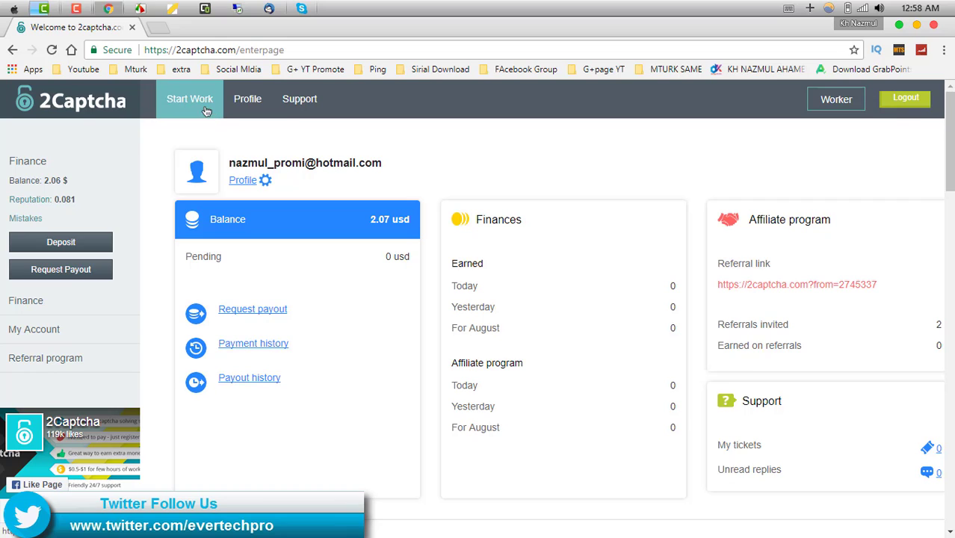
Open the Start Work page, agree with the Terms and start the captcha work area
click(197, 109)
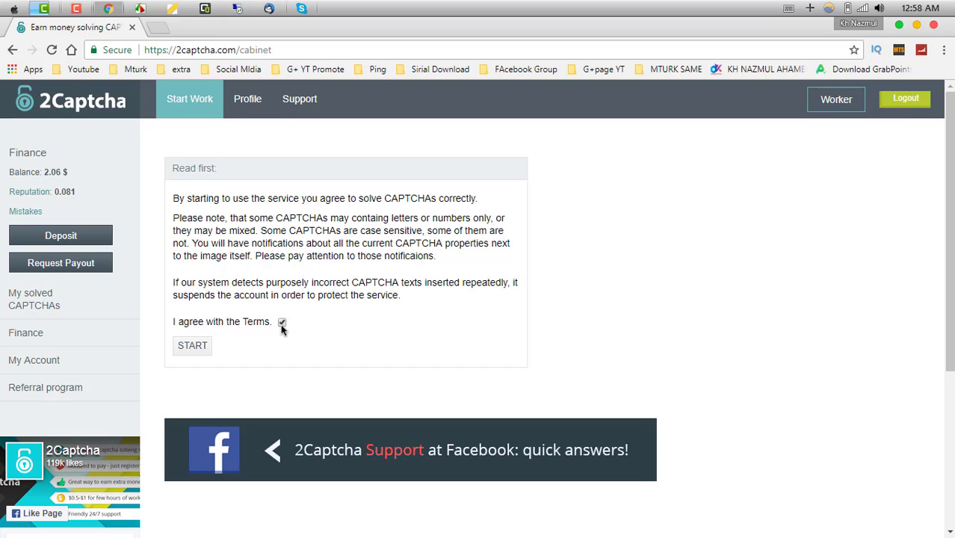
click(193, 348)
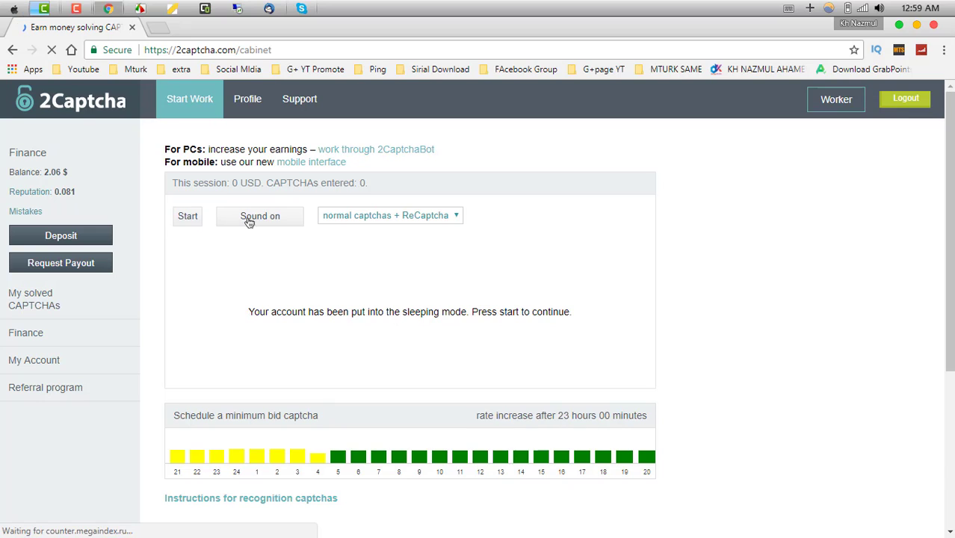
Examine the captcha type choices and the sound option of the work area
click(352, 216)
click(352, 216)
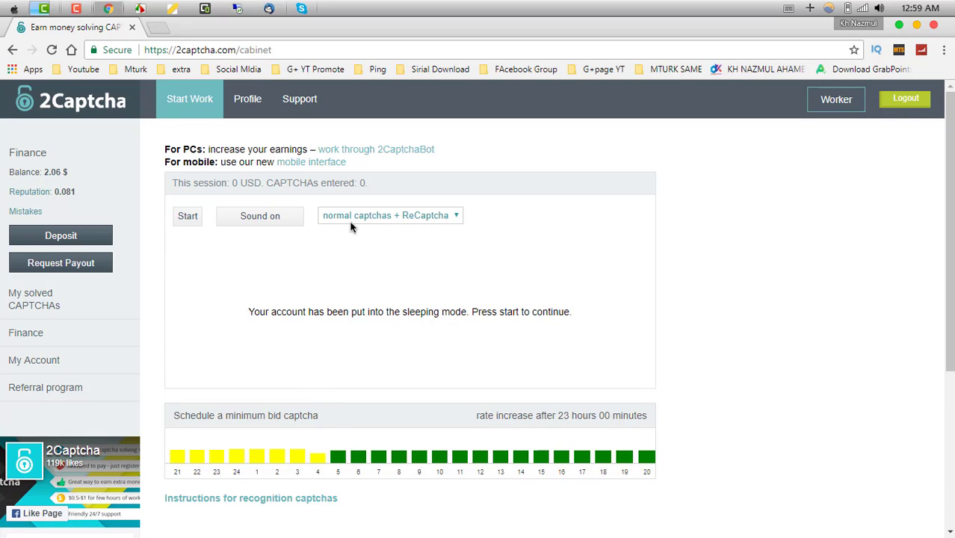
click(330, 219)
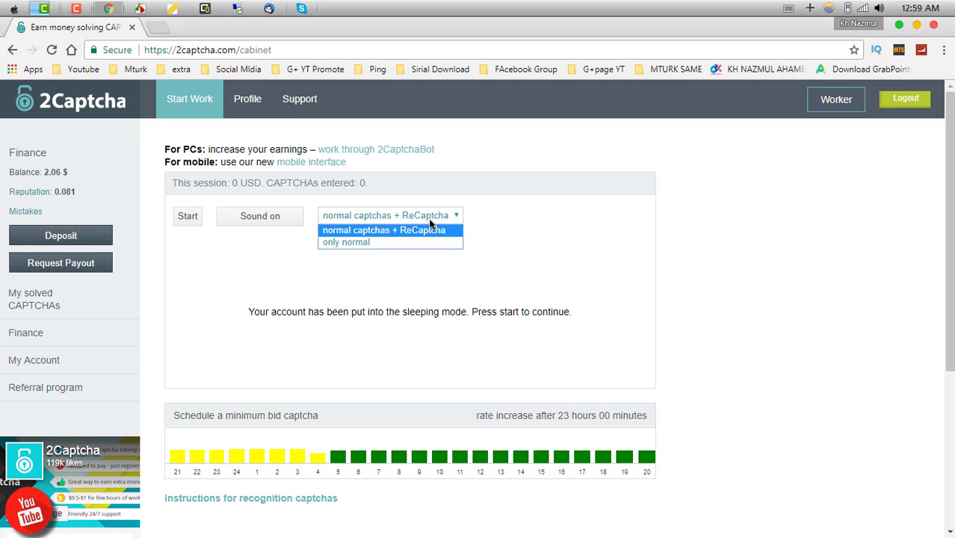
click(358, 277)
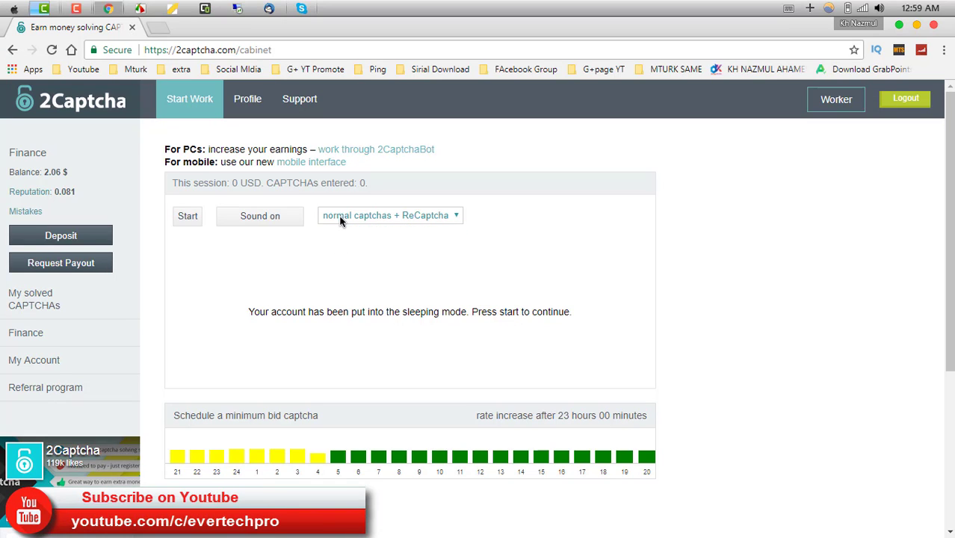
click(346, 217)
click(346, 274)
triple_click(346, 274)
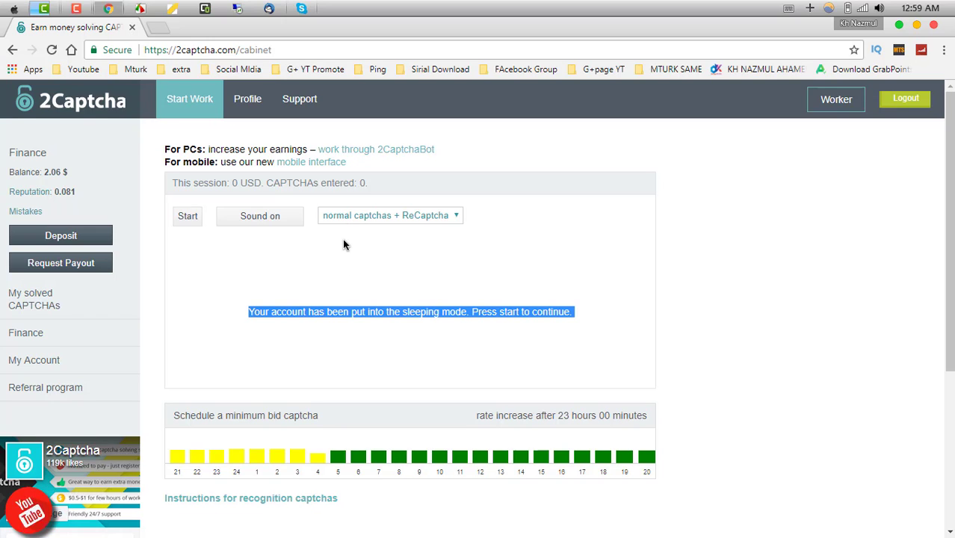
click(253, 216)
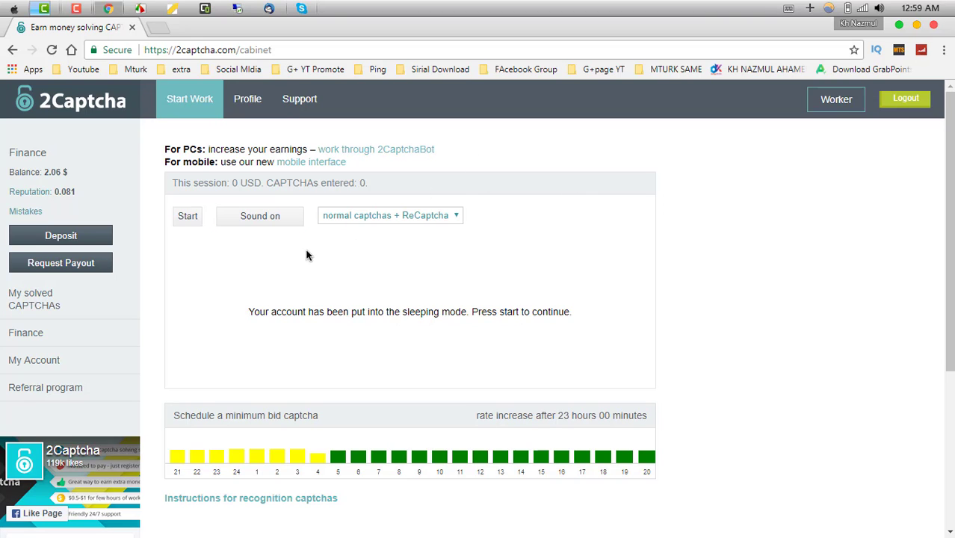
Start receiving captchas and submit GY7DO% as the answer to the first one
click(194, 222)
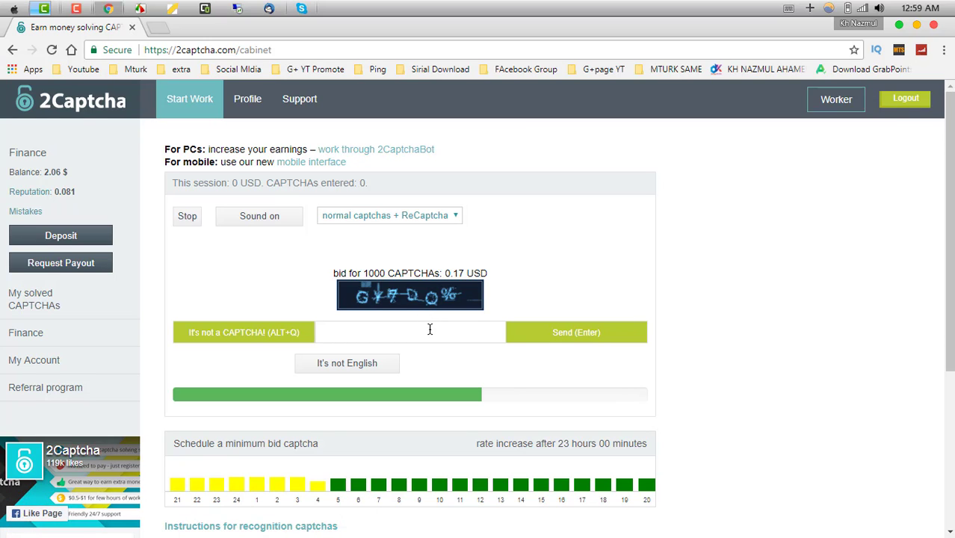
text(7D)
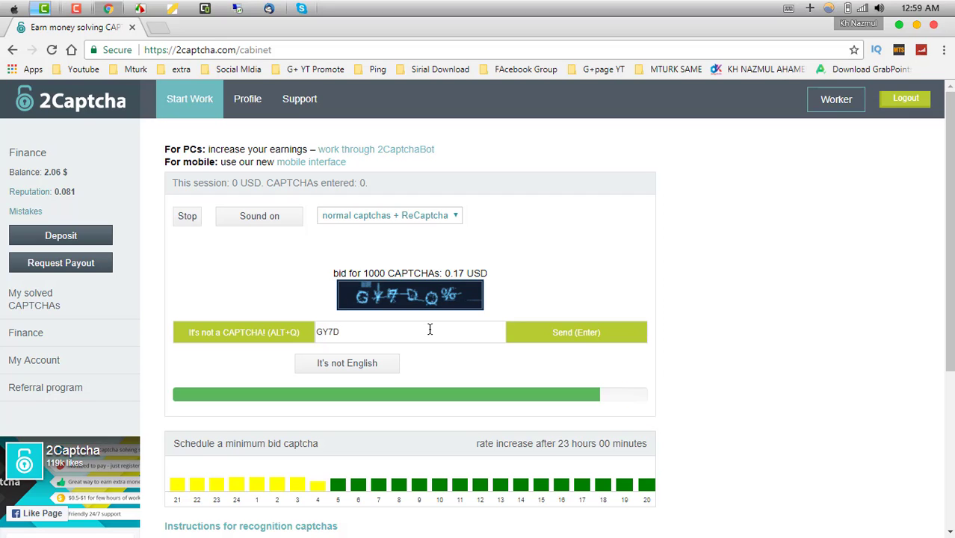
text(O%)
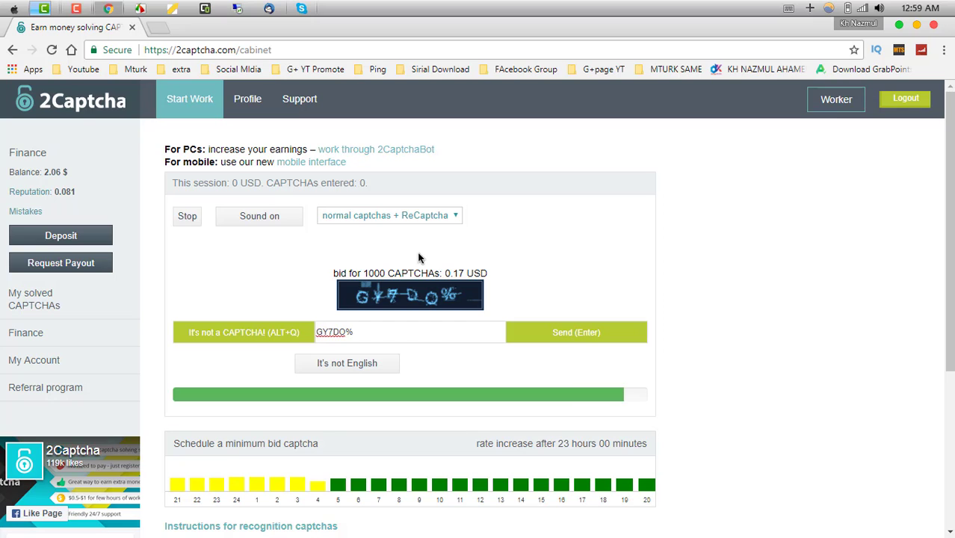
click(562, 333)
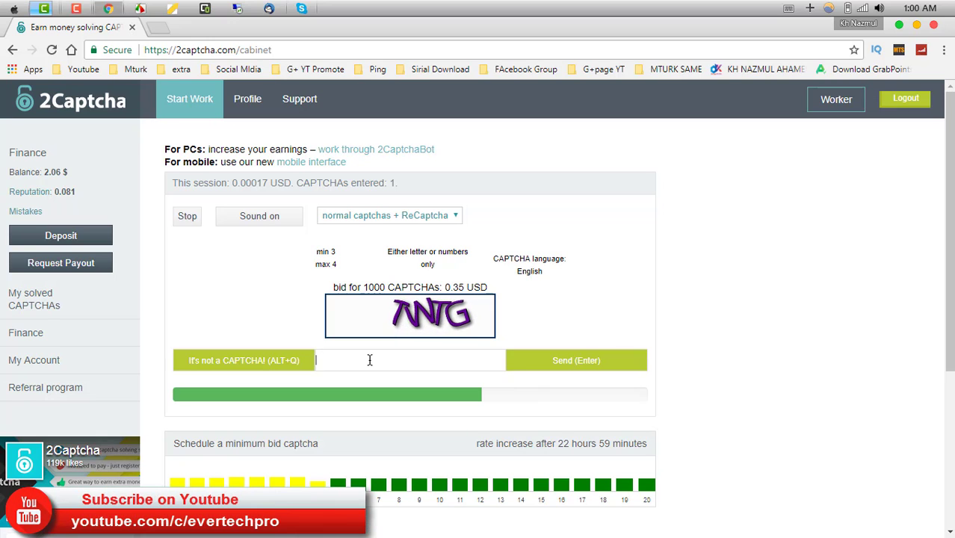
Submit TWTG as the answer to the second captcha
text(TW)
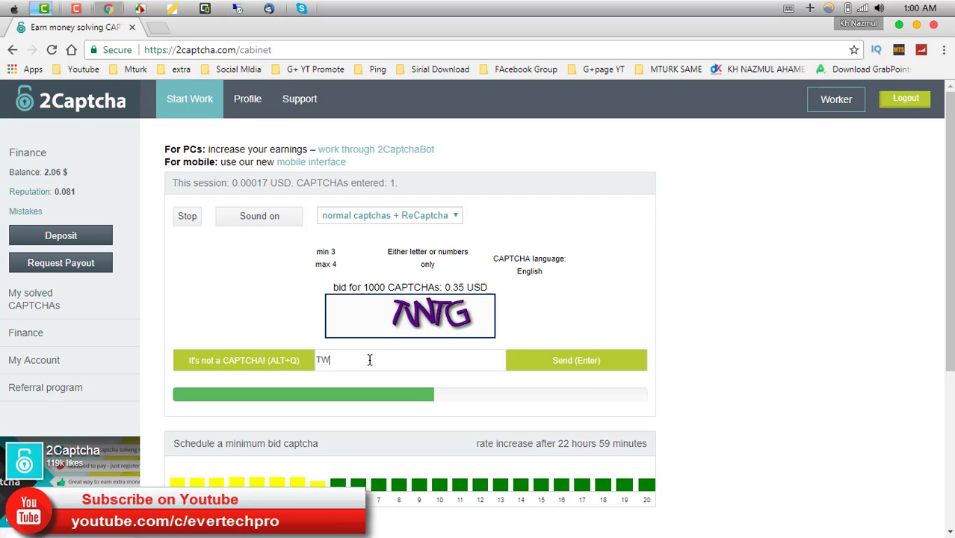
text(TG)
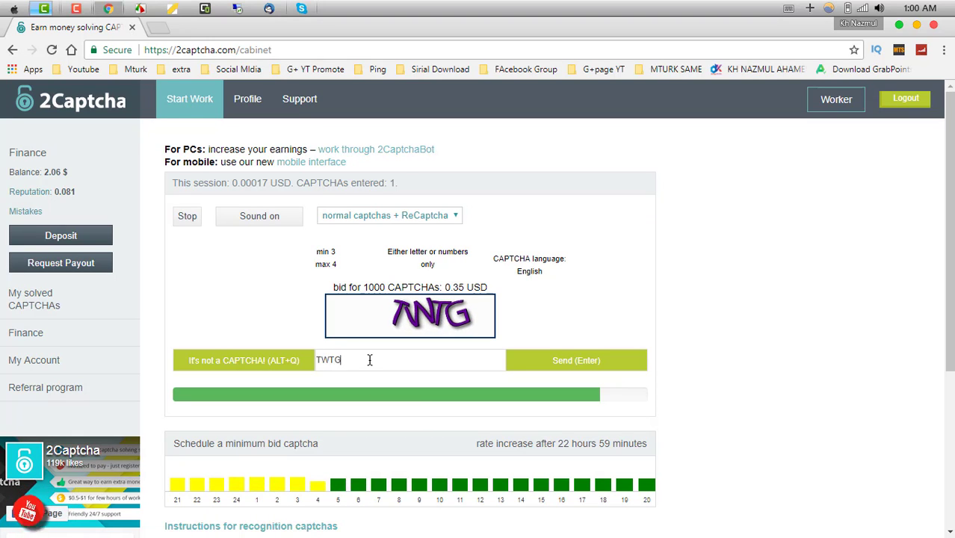
click(538, 367)
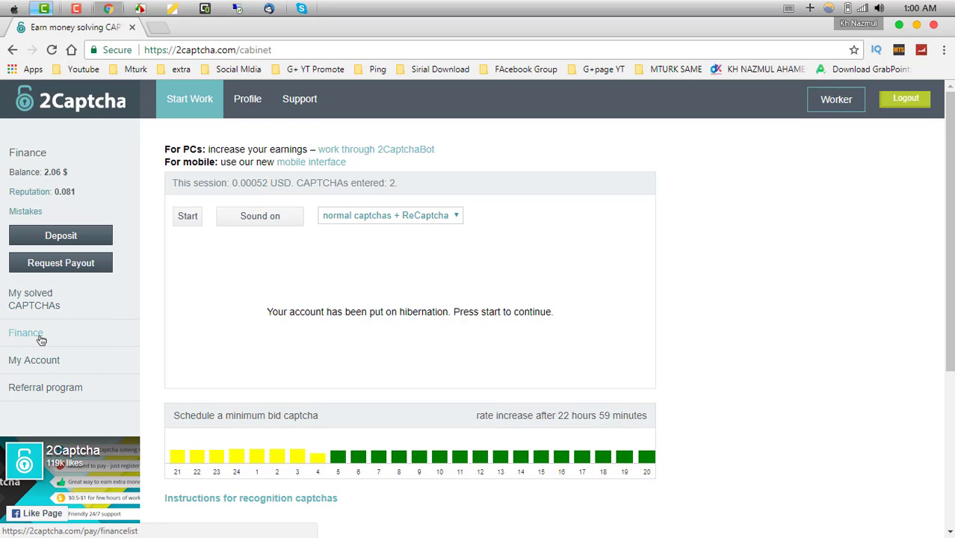
View the account profile, open the payout request page and review its purse, amount and payment request sections
click(38, 365)
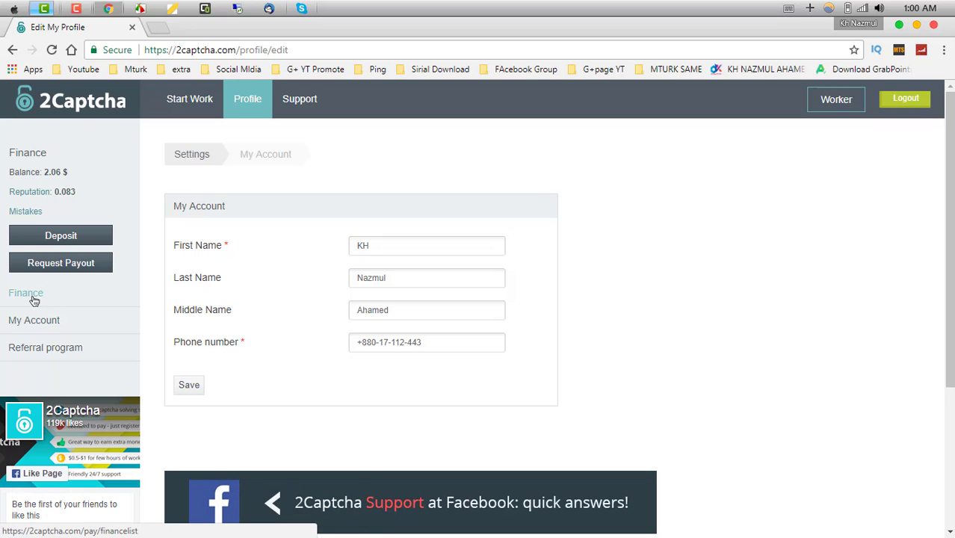
click(51, 269)
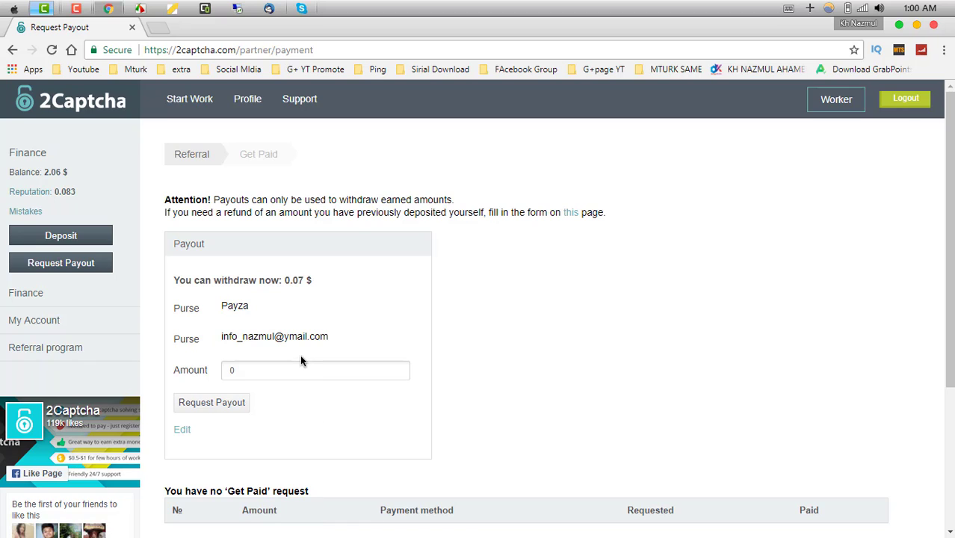
scroll(319, 364, down, 1)
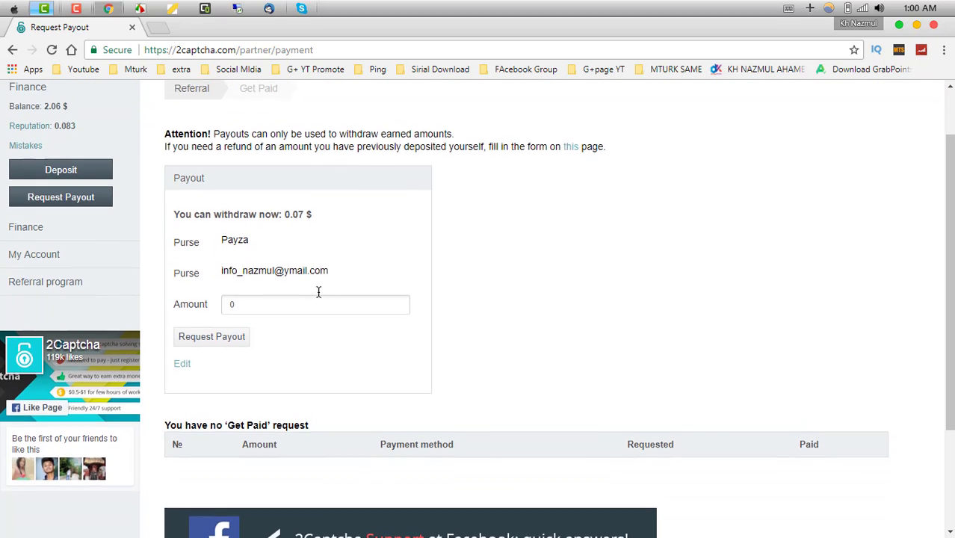
scroll(320, 292, up, 1)
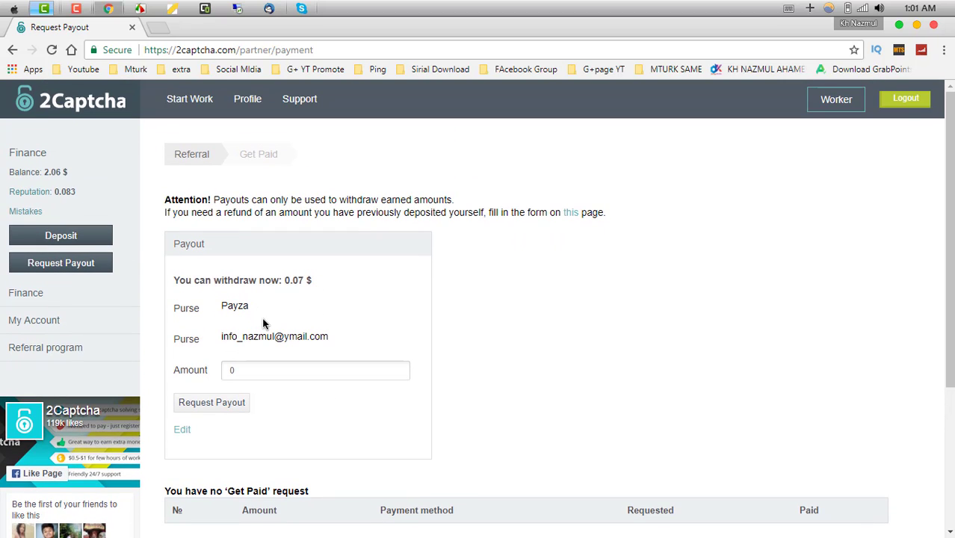
scroll(262, 329, down, 3)
scroll(263, 327, up, 3)
scroll(299, 374, down, 2)
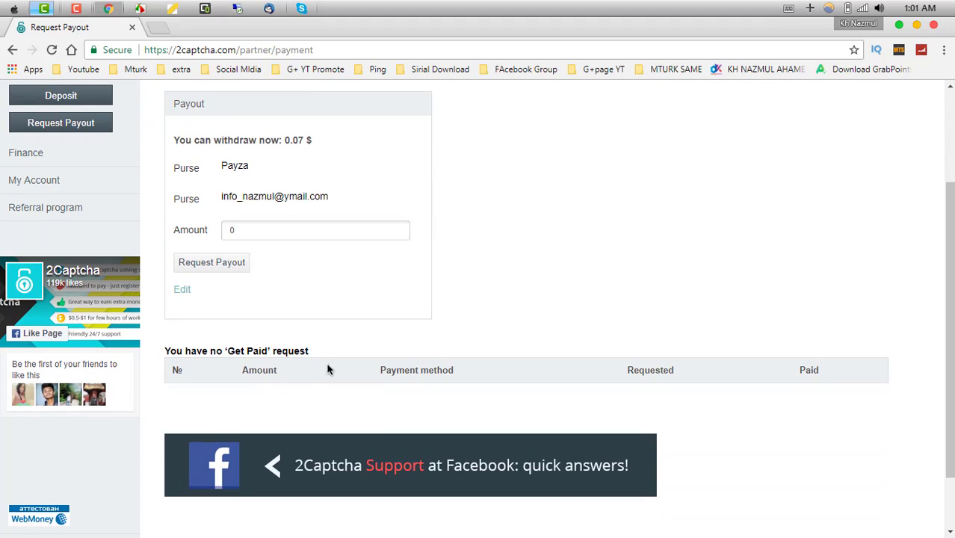
scroll(359, 368, up, 1)
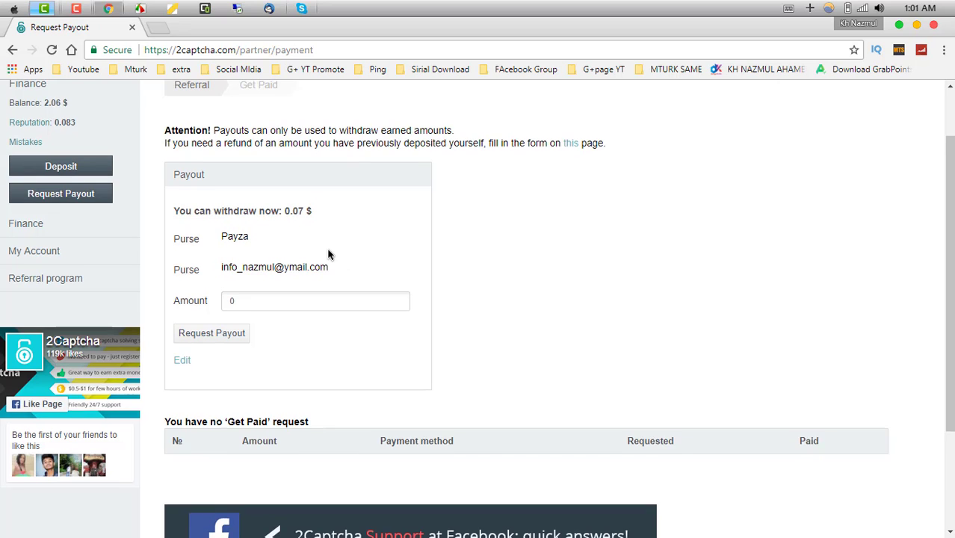
scroll(328, 251, up, 1)
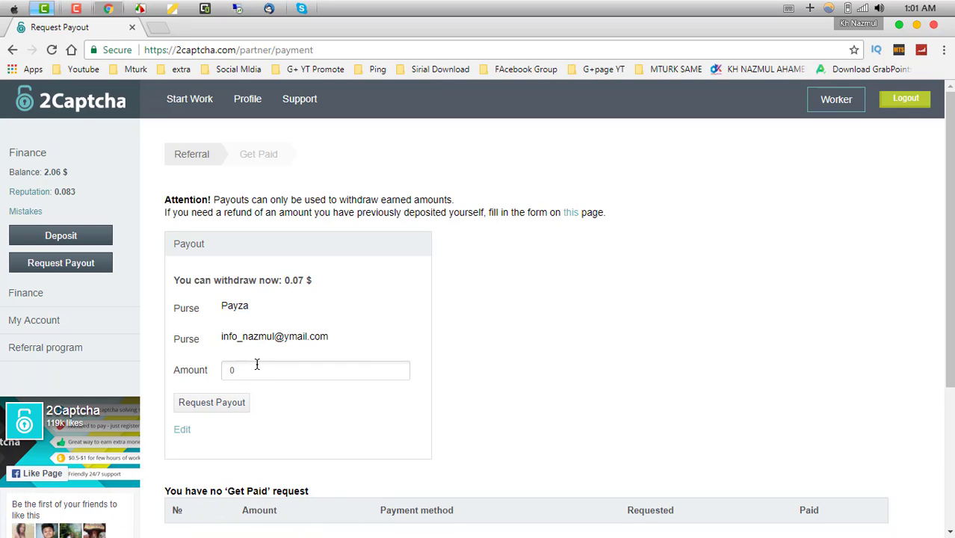
Examine the payout form's Amount entry together with the withdrawable sum and the payout request option
scroll(248, 352, down, 1)
click(242, 300)
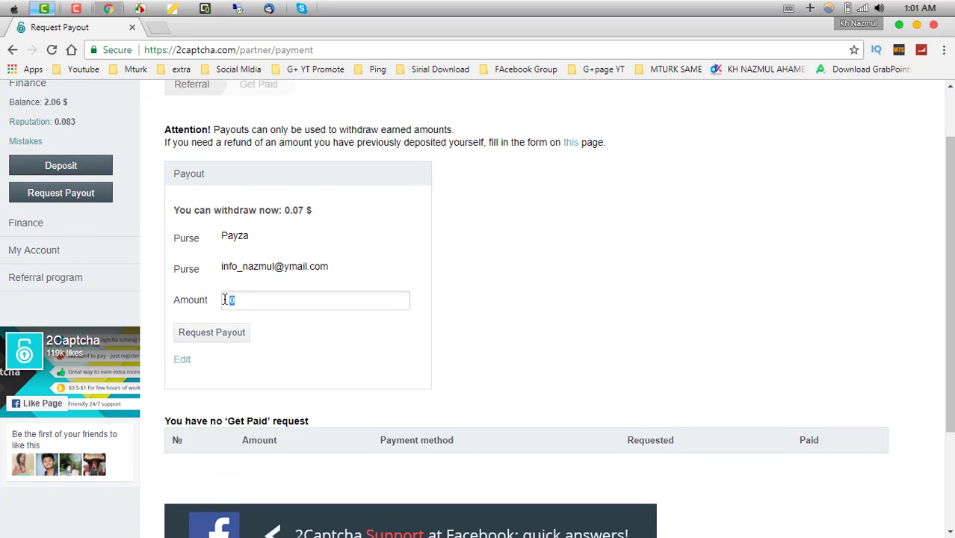
click(309, 338)
click(253, 303)
double_click(230, 300)
click(243, 341)
scroll(319, 316, up, 1)
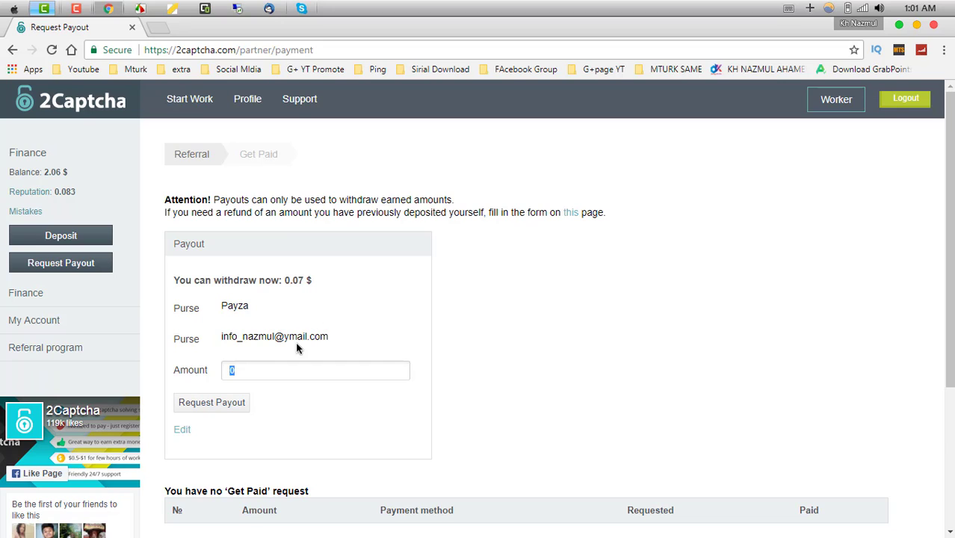
key(BackSpace)
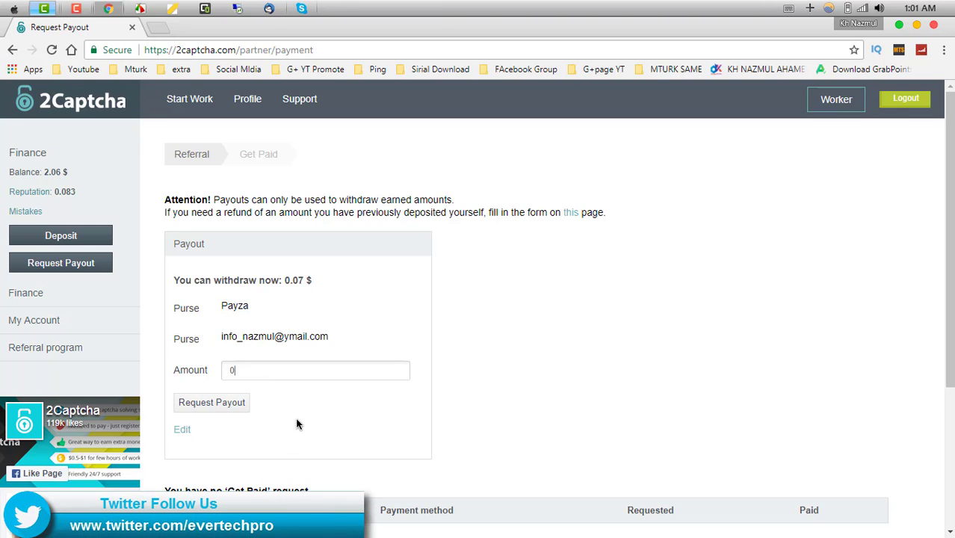
drag(245, 370, 223, 368)
click(247, 370)
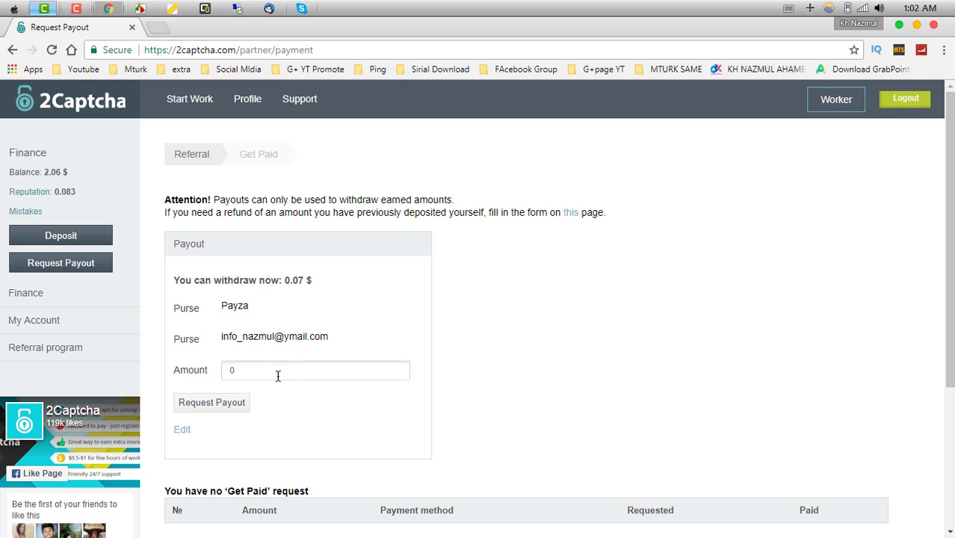
Open the referral program page and highlight the account's referral link above the program rules
click(75, 357)
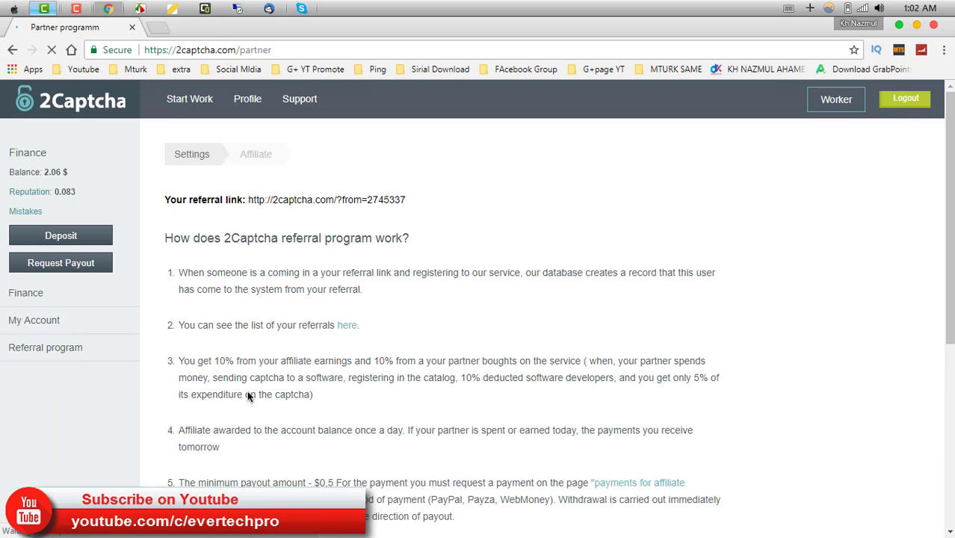
drag(407, 201, 249, 200)
click(417, 204)
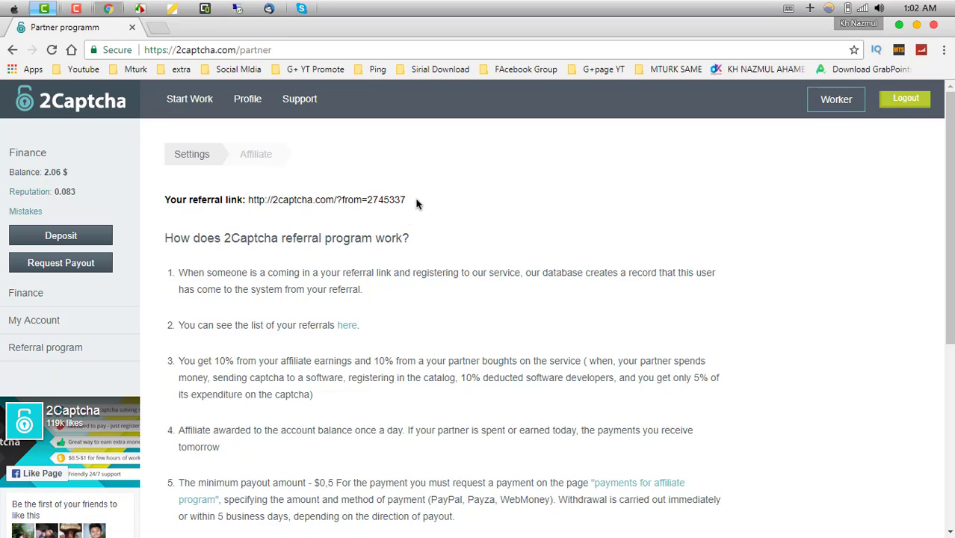
drag(417, 204, 248, 201)
click(273, 225)
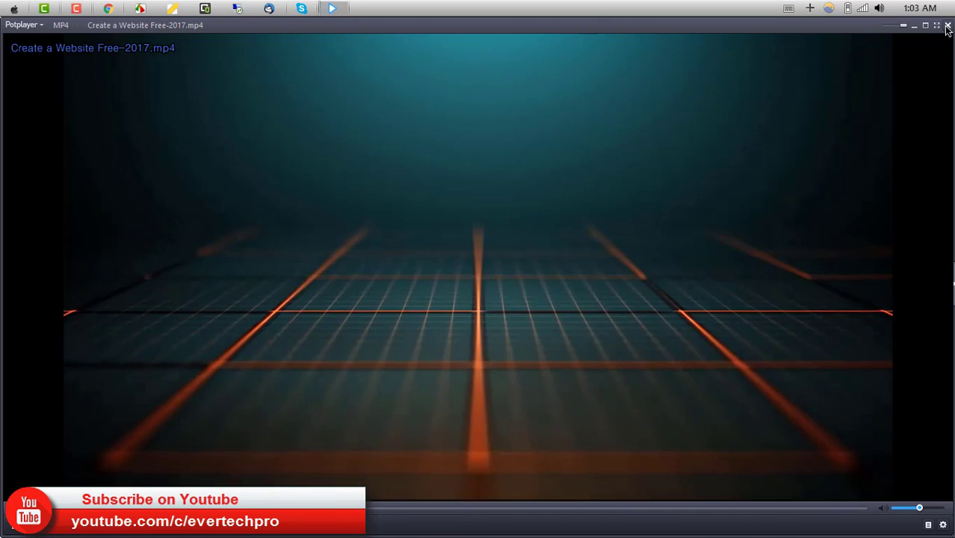
Close the PotPlayer video window and open a new browser tab beside the referral program page
click(946, 26)
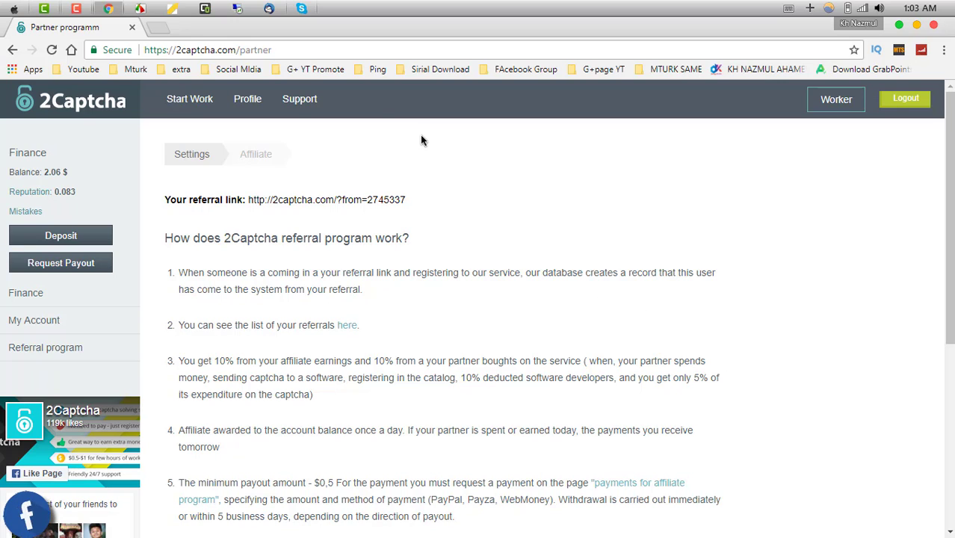
click(159, 28)
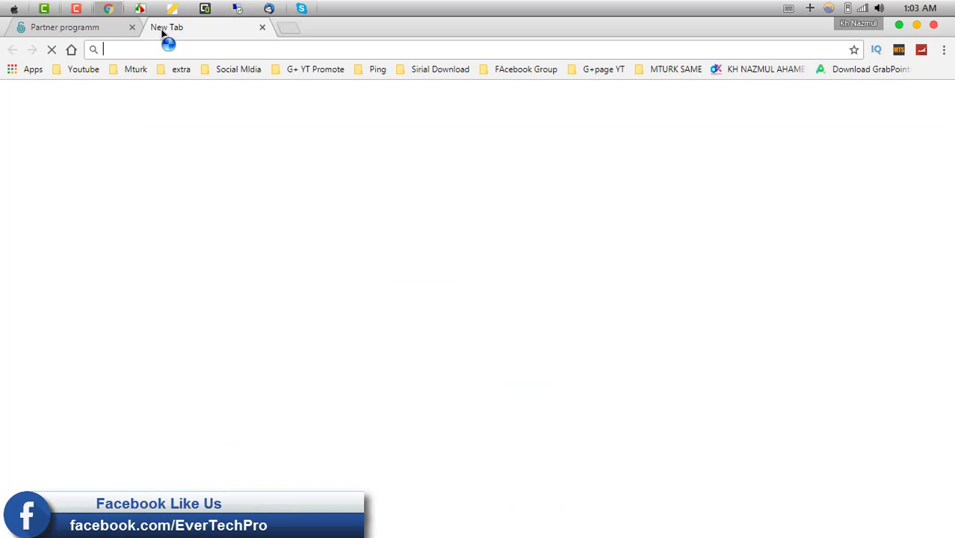
click(116, 30)
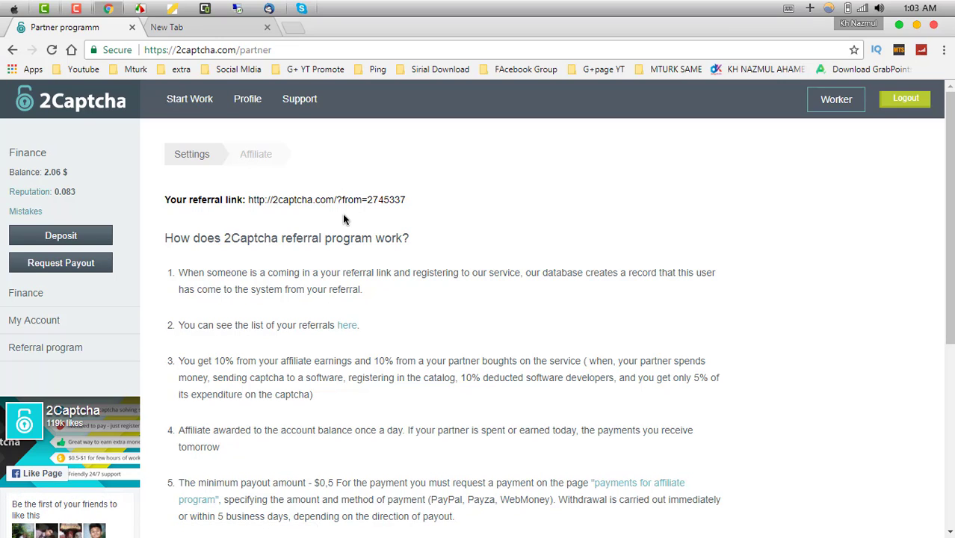
click(231, 30)
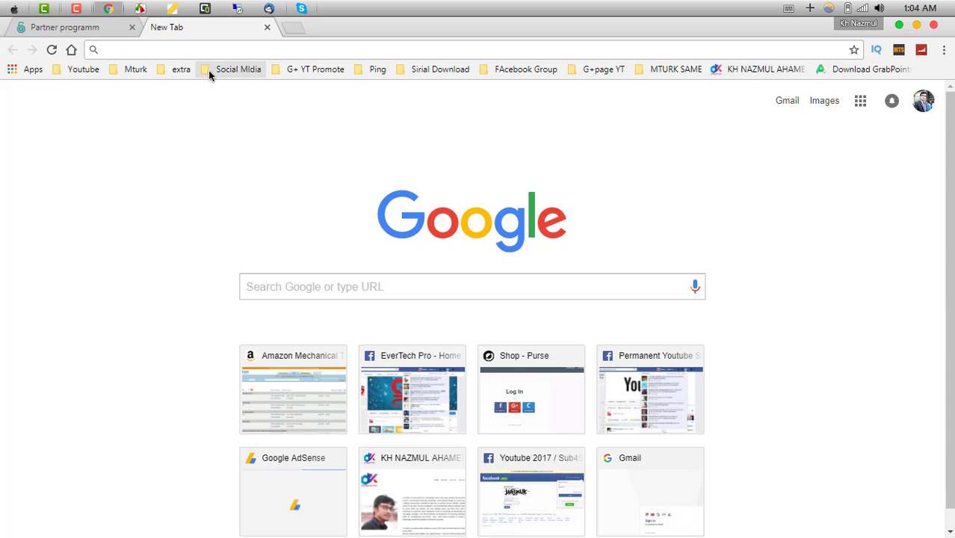
Finish the Production Results dialog in Camtasia and minimize both the browser and Camtasia to reveal the desktop
click(898, 25)
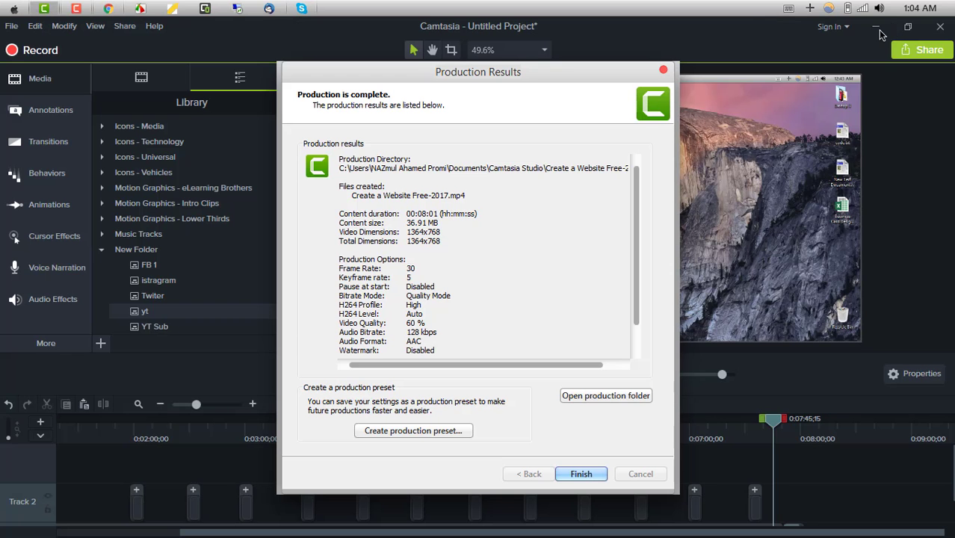
click(580, 474)
click(873, 28)
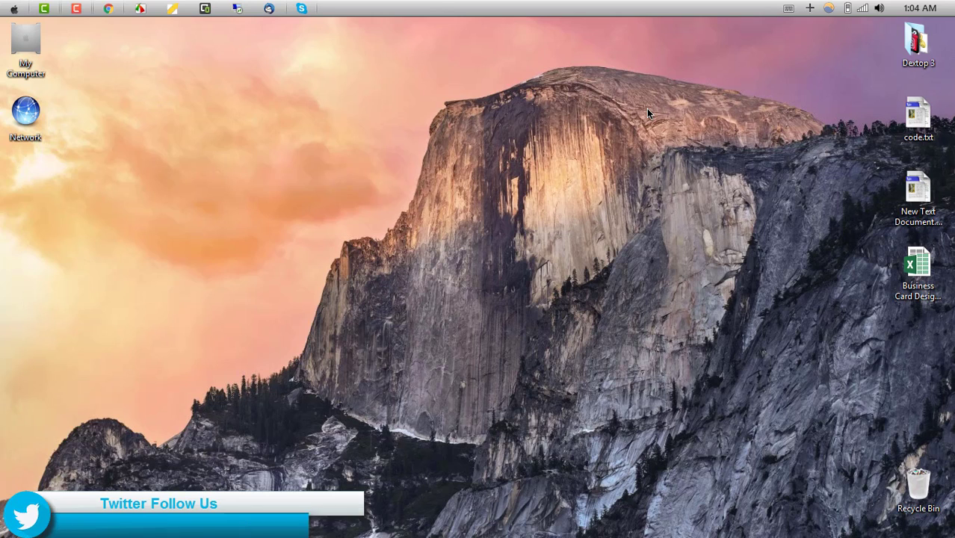
right_click(320, 179)
click(344, 215)
right_click(335, 169)
click(362, 209)
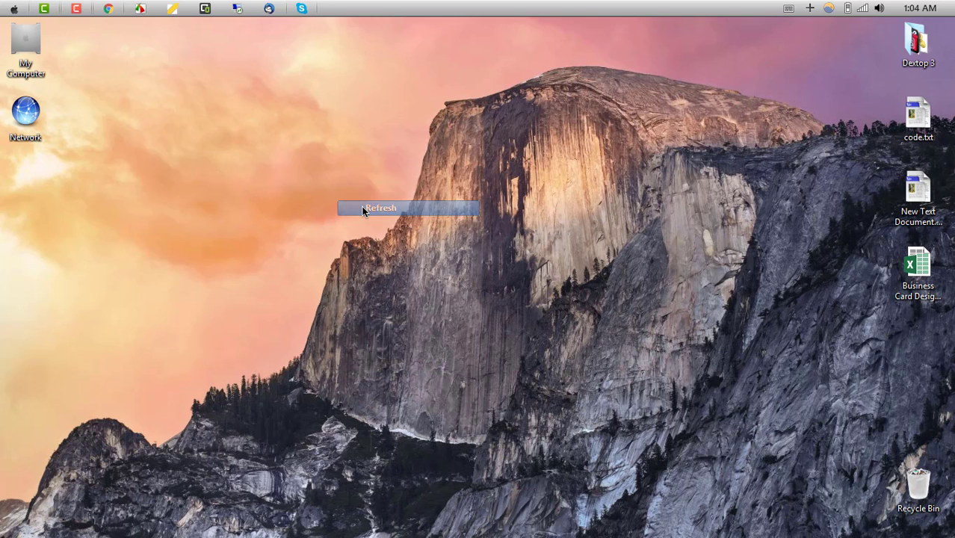
right_click(363, 208)
click(388, 245)
right_click(361, 181)
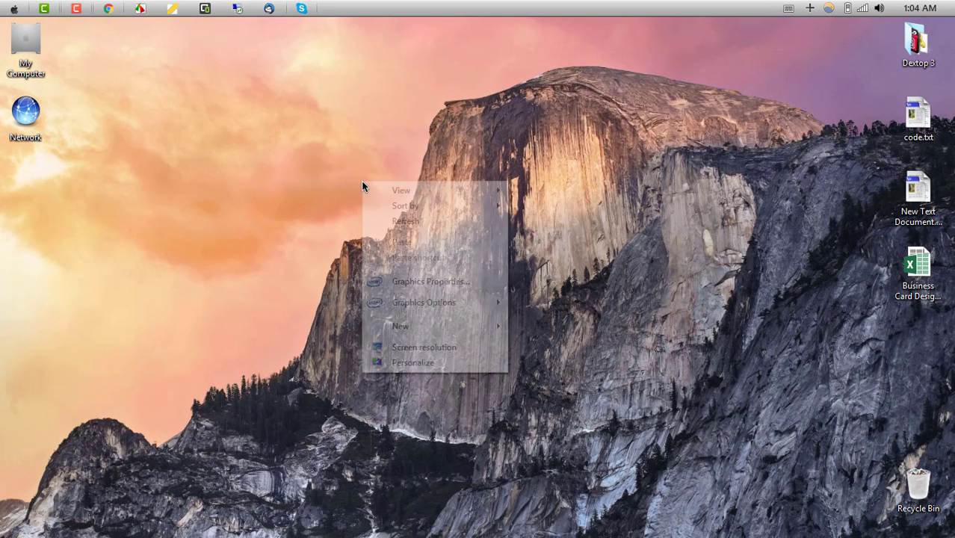
click(384, 217)
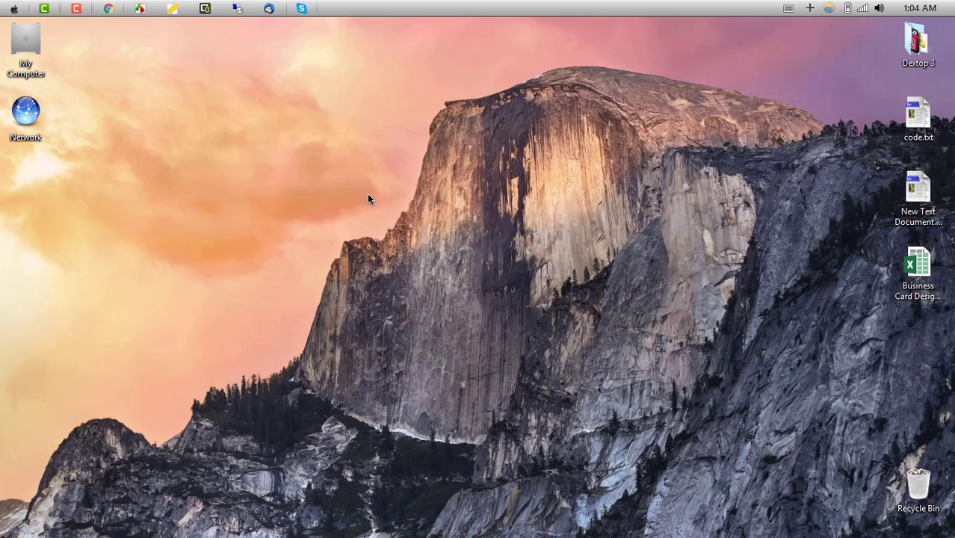